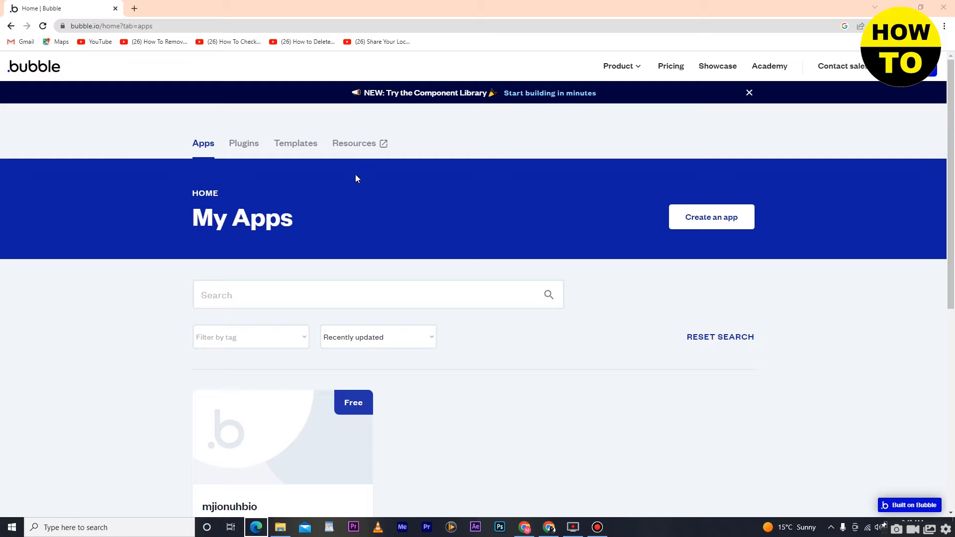
# Step: Create a new app named Mobileappxd and skip the application assistant
pyautogui.click(730, 219)
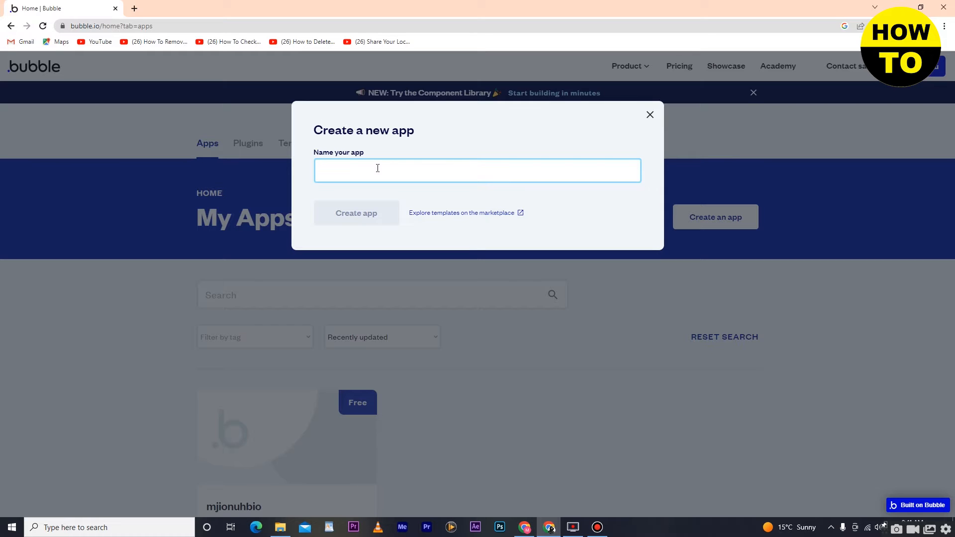
pyautogui.write('Mobil')
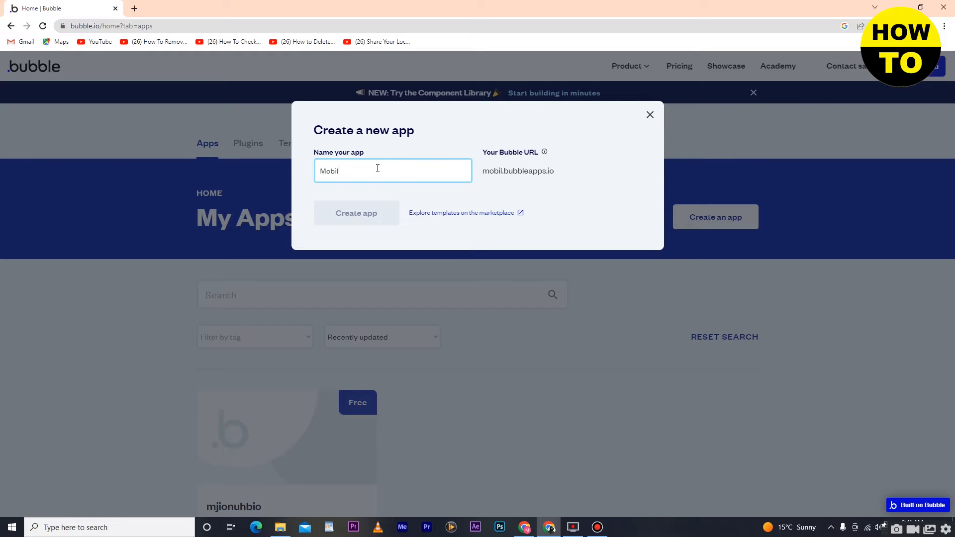
pyautogui.write('eappxd')
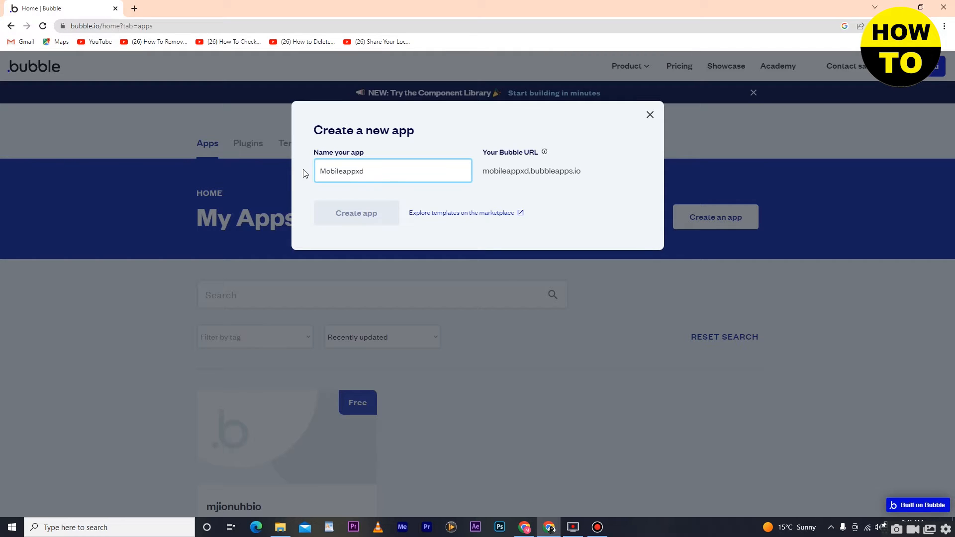
pyautogui.click(366, 216)
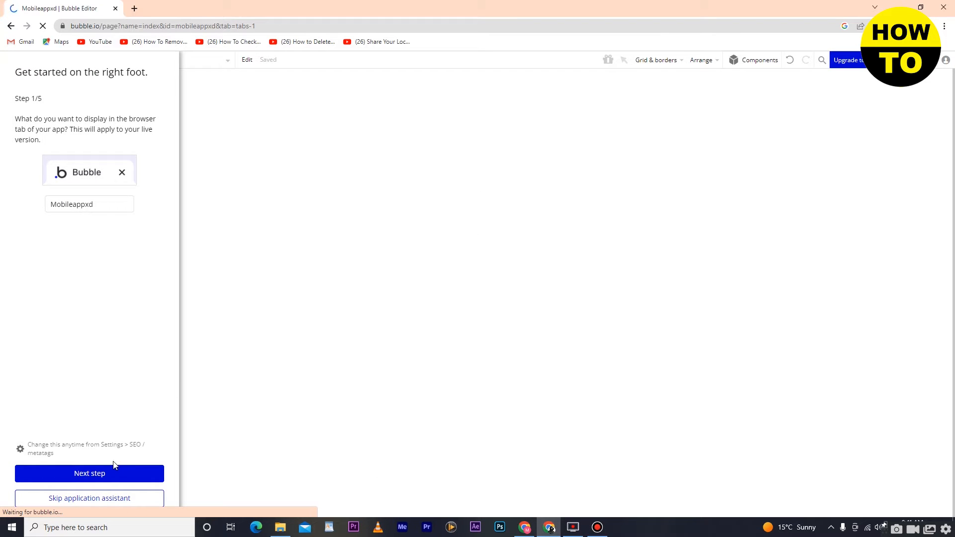
pyautogui.click(106, 478)
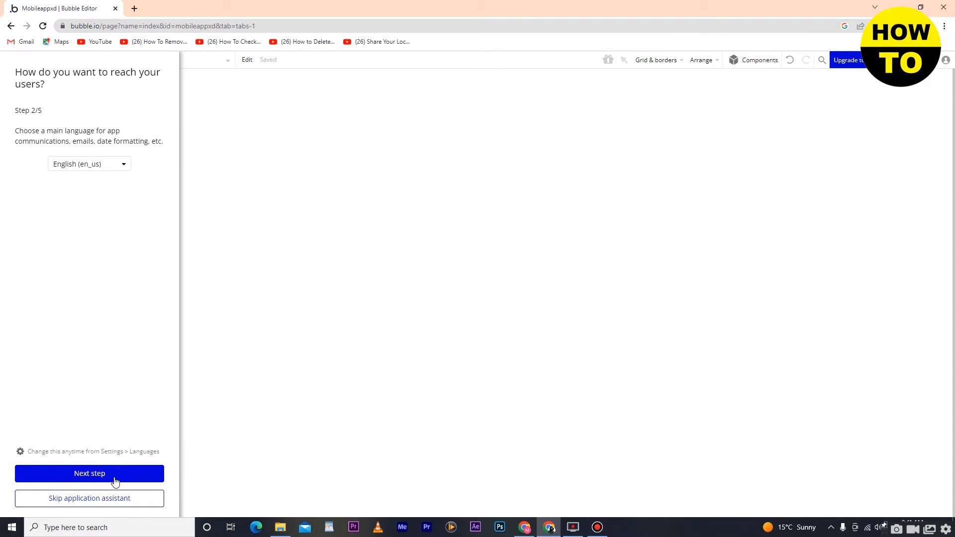
pyautogui.click(98, 501)
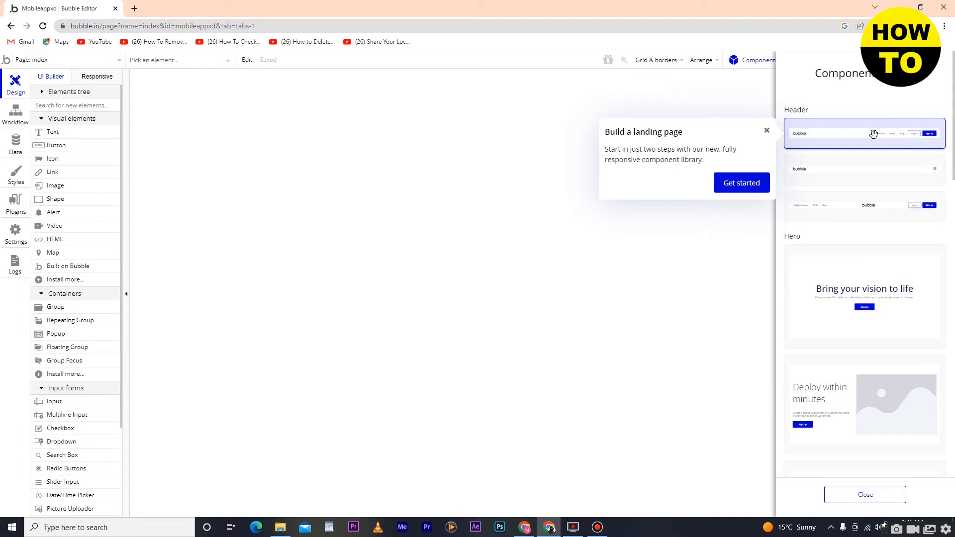
# Step: Browse the component library and place the first Header component at the top of the index page
pyautogui.scroll(-15, 864, 308)
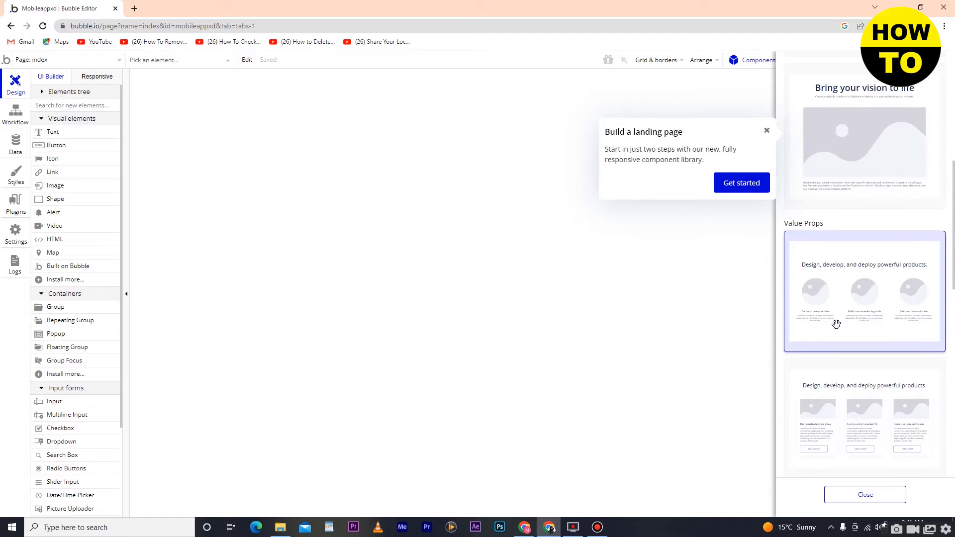
pyautogui.scroll(-10, 837, 324)
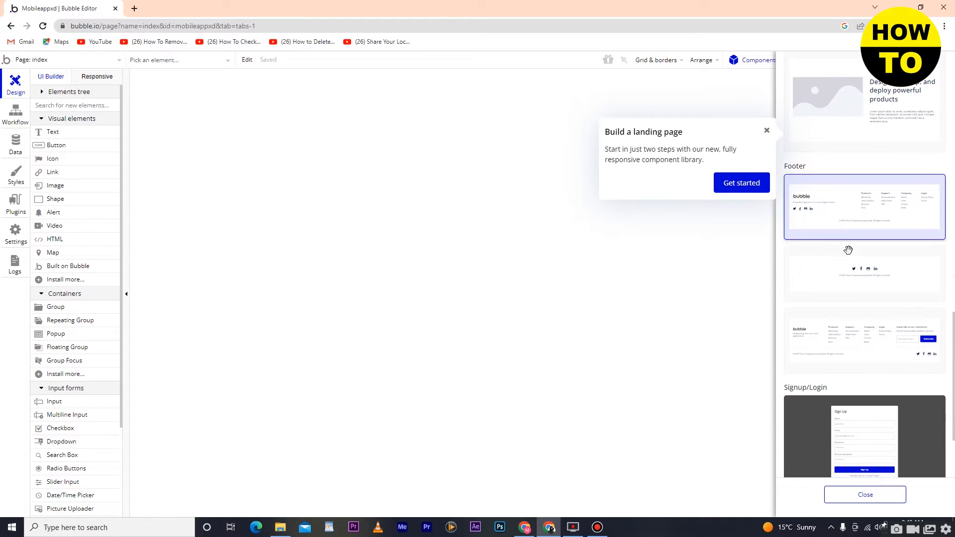
pyautogui.scroll(-3, 862, 335)
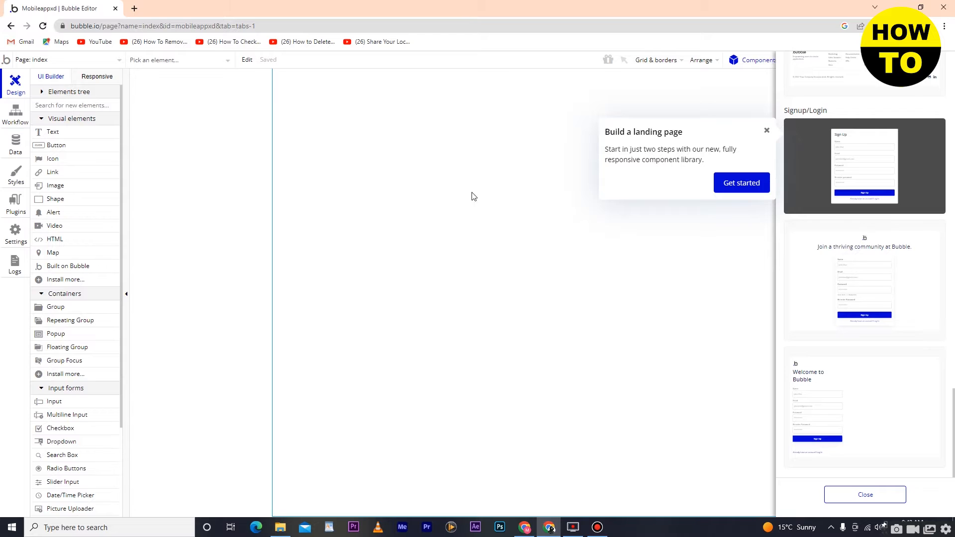
pyautogui.scroll(15, 924, 105)
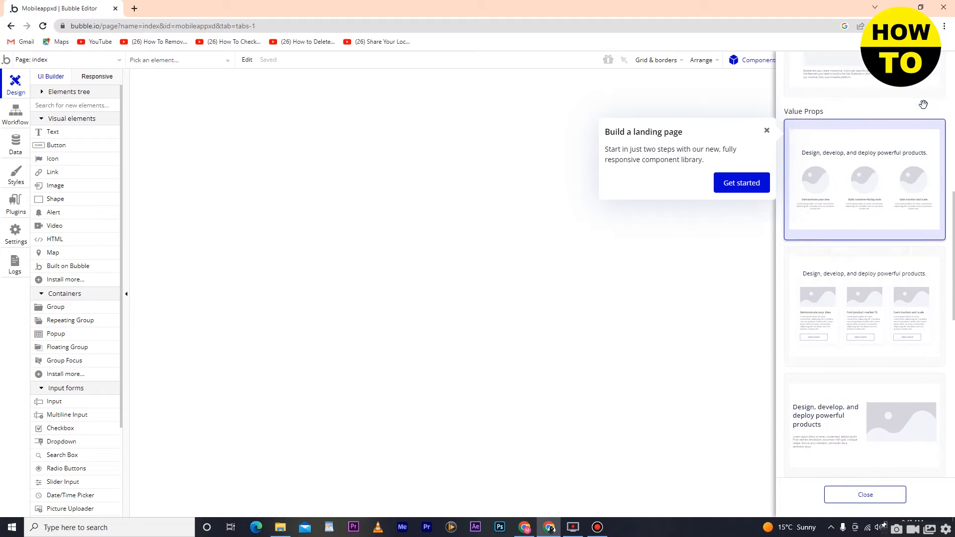
pyautogui.scroll(5, 923, 104)
pyautogui.moveTo(859, 133); pyautogui.dragTo(374, 84)
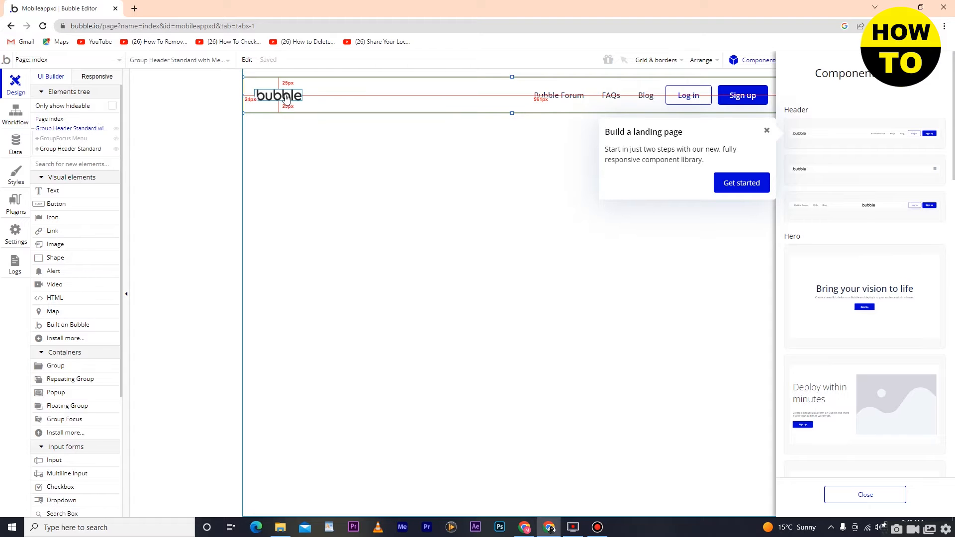
# Step: Review the appearance properties of the header's bubble logo image, dismissing the landing page tip
pyautogui.click(284, 95)
pyautogui.doubleClick(284, 95)
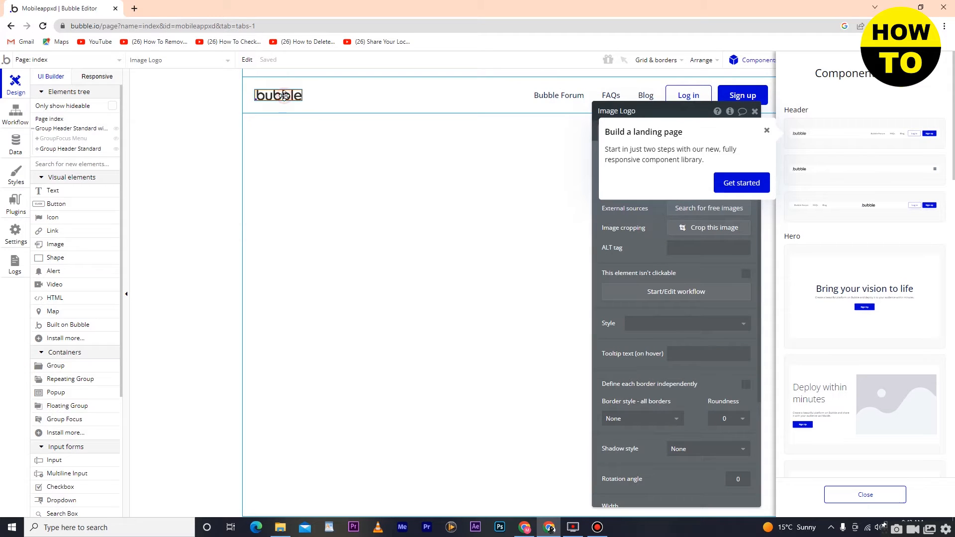
pyautogui.click(766, 130)
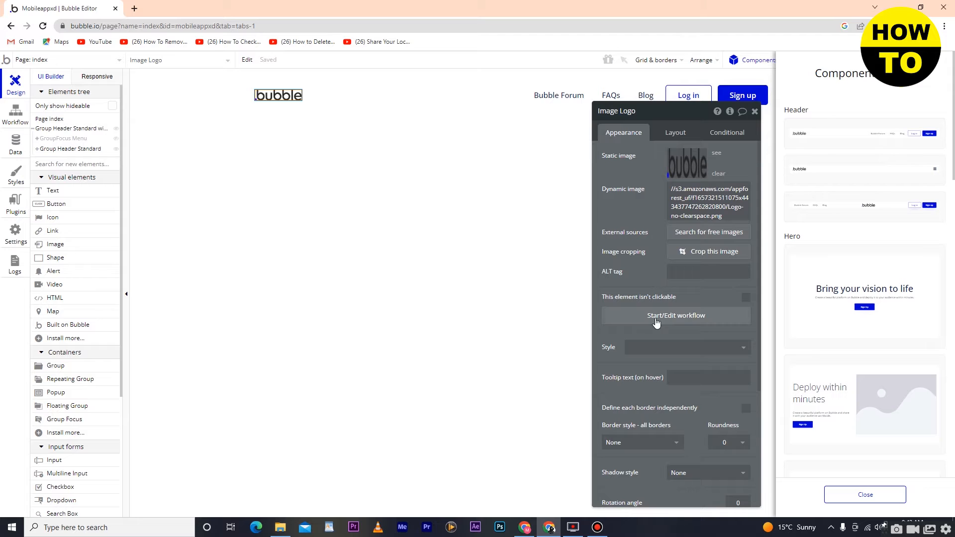
pyautogui.scroll(-1, 644, 424)
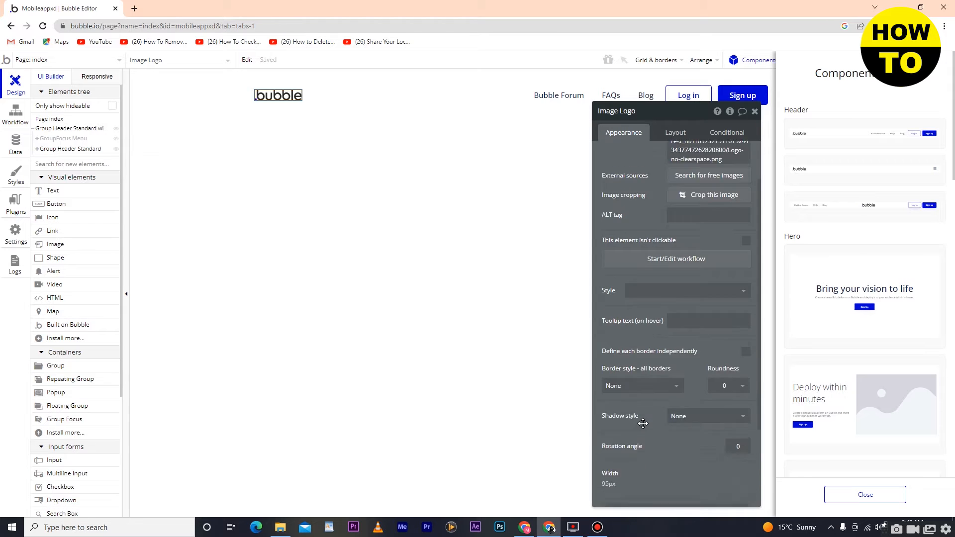
pyautogui.scroll(-2, 644, 423)
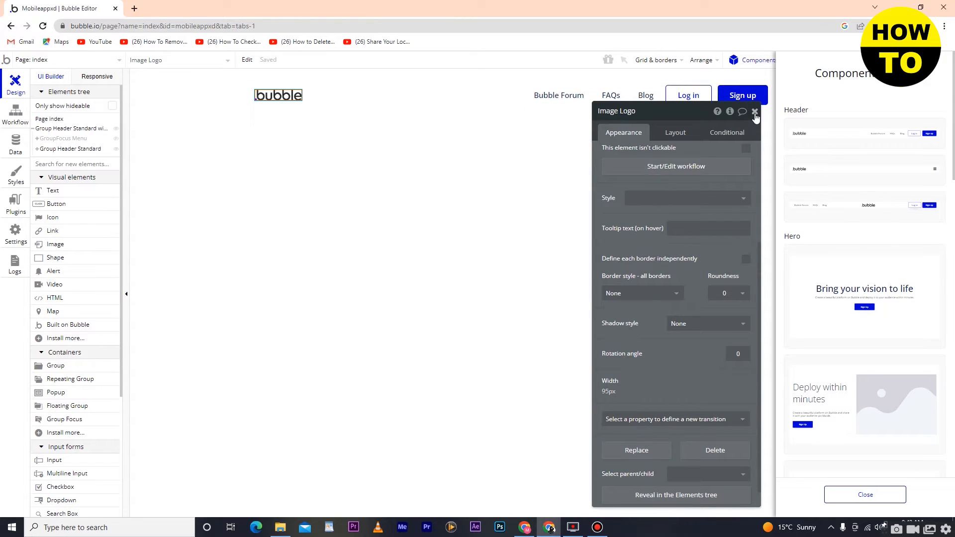
pyautogui.click(755, 112)
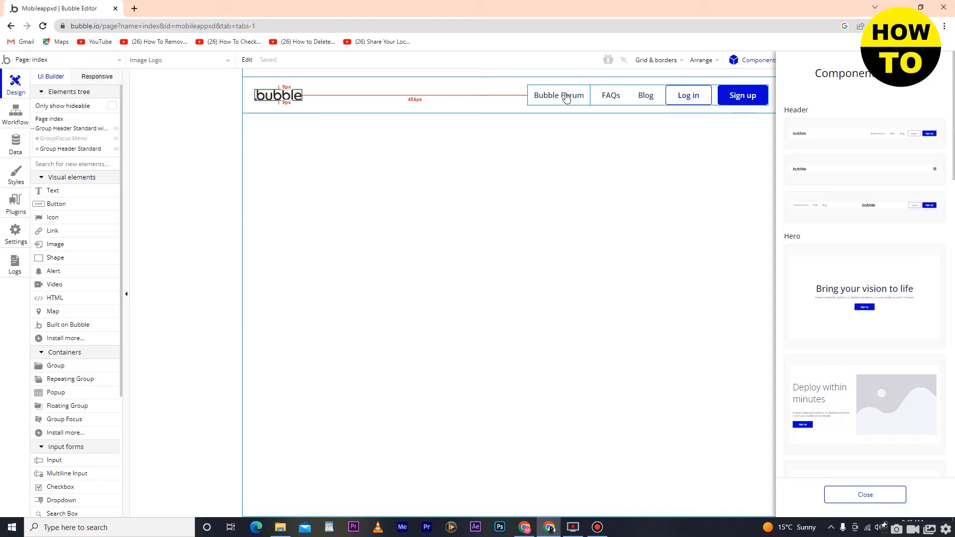
# Step: Examine the appearance properties of the Bubble Forum button in the header, including its background style transition duration
pyautogui.doubleClick(566, 98)
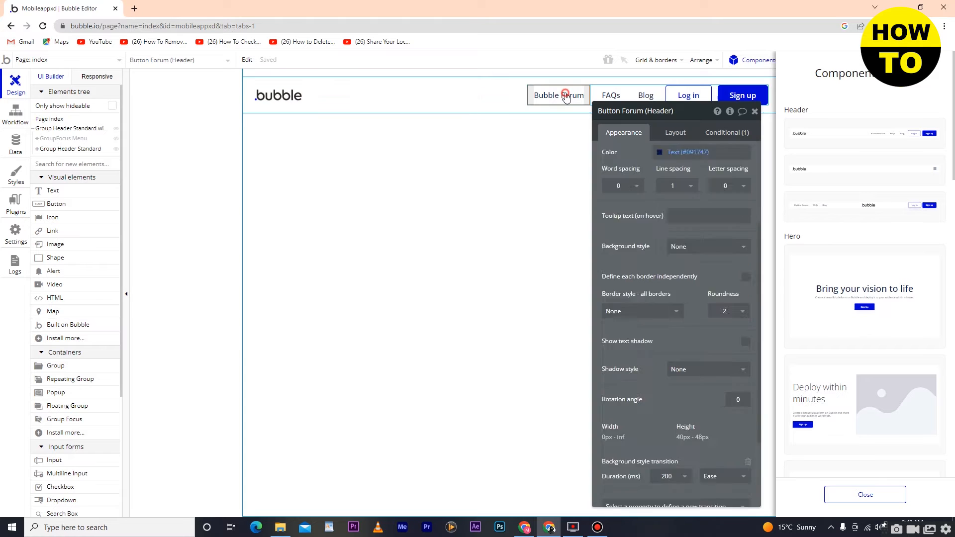
pyautogui.scroll(-5, 617, 298)
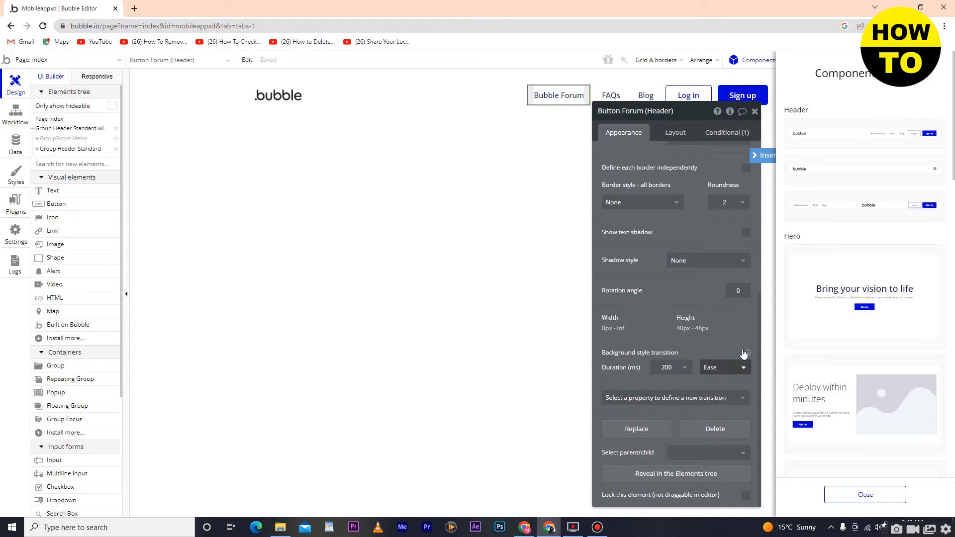
pyautogui.click(680, 369)
pyautogui.click(681, 369)
pyautogui.click(755, 112)
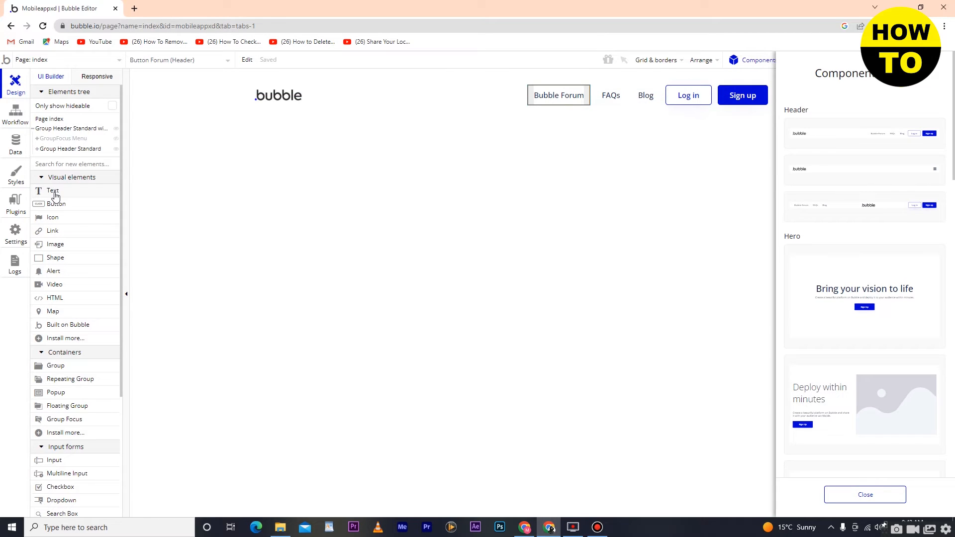
# Step: Add a text element below the header reading "Mobile app"
pyautogui.click(54, 194)
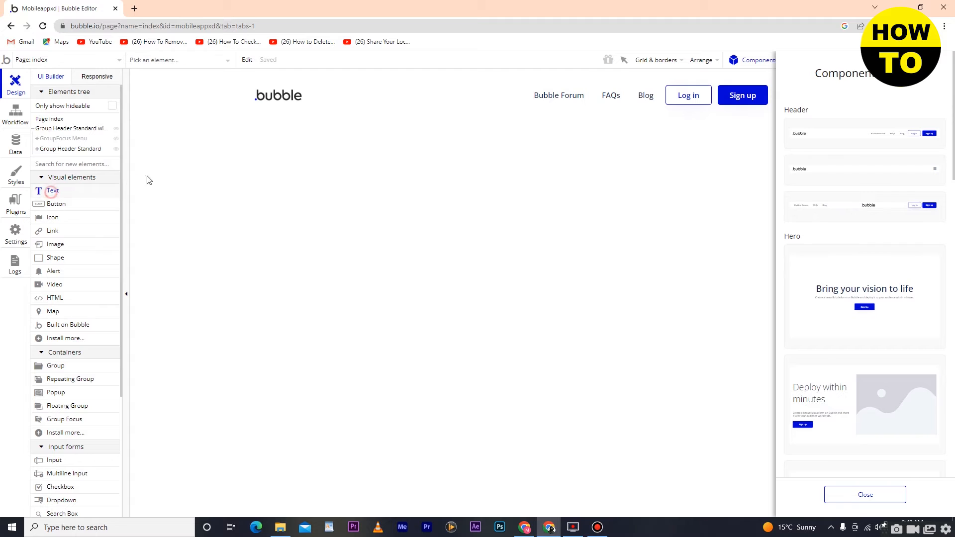
pyautogui.click(462, 176)
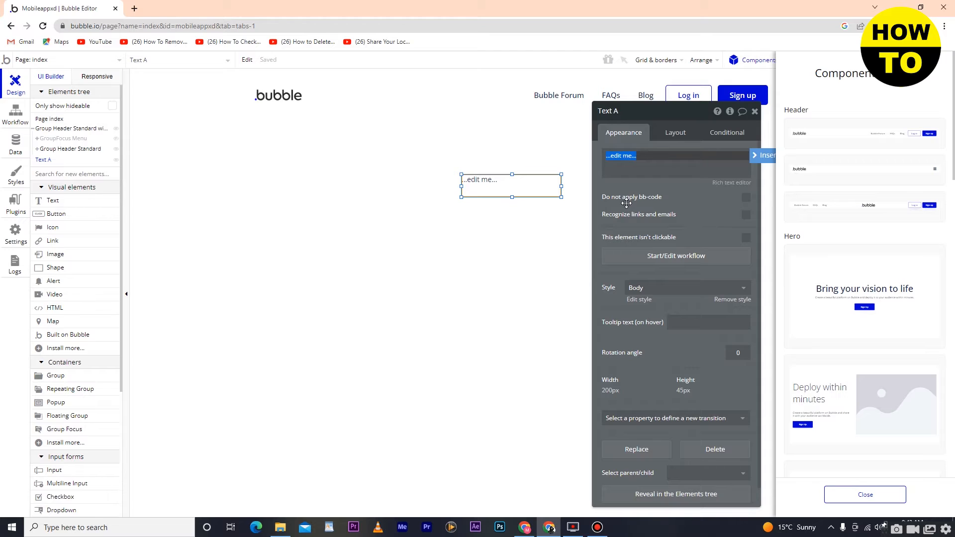
pyautogui.write('Mobile app')
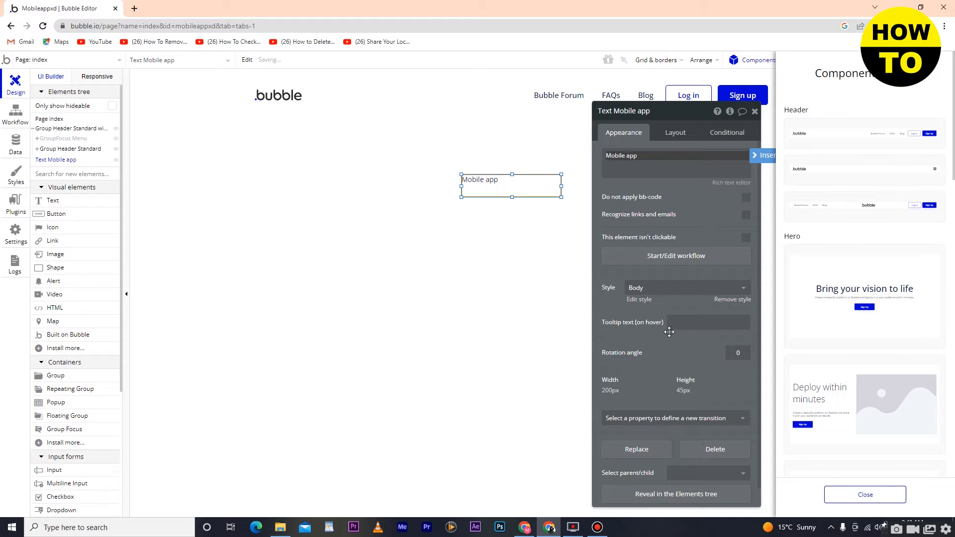
# Step: Define Show text shadow and Top padding transitions for the "Mobile app" text element
pyautogui.scroll(-1, 628, 204)
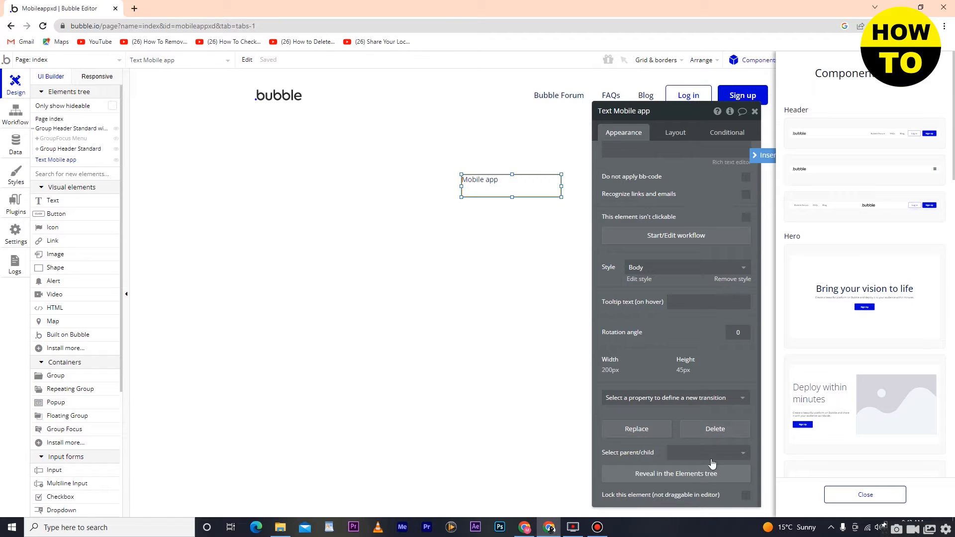
pyautogui.click(689, 398)
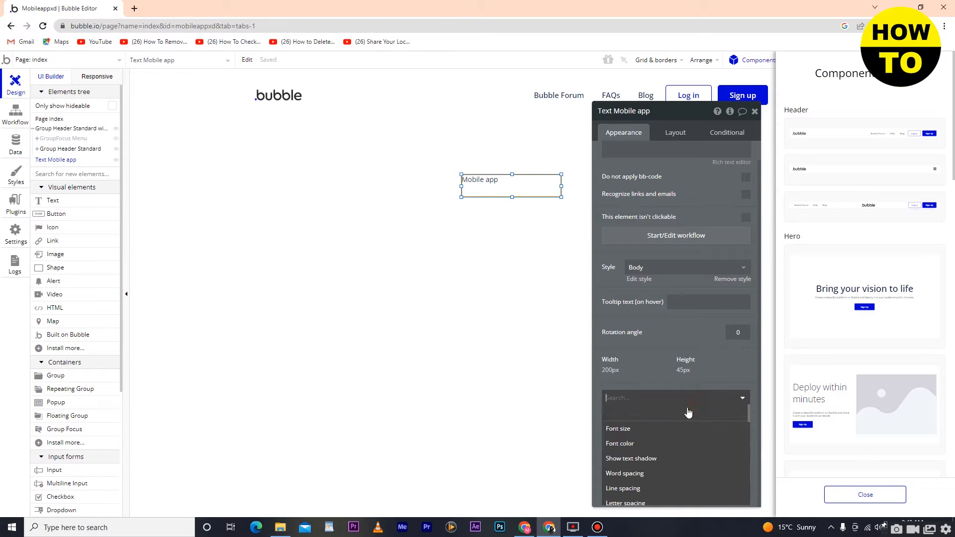
pyautogui.click(633, 459)
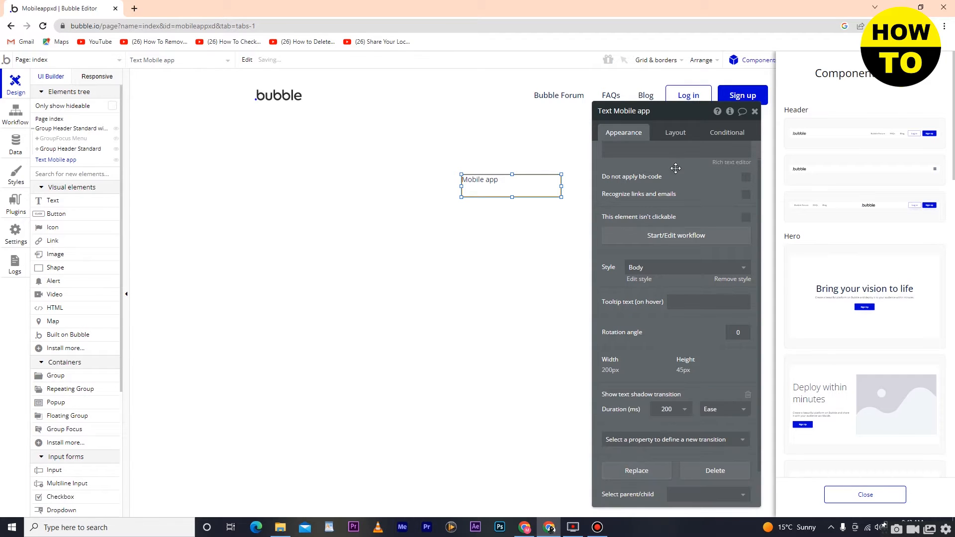
pyautogui.click(667, 439)
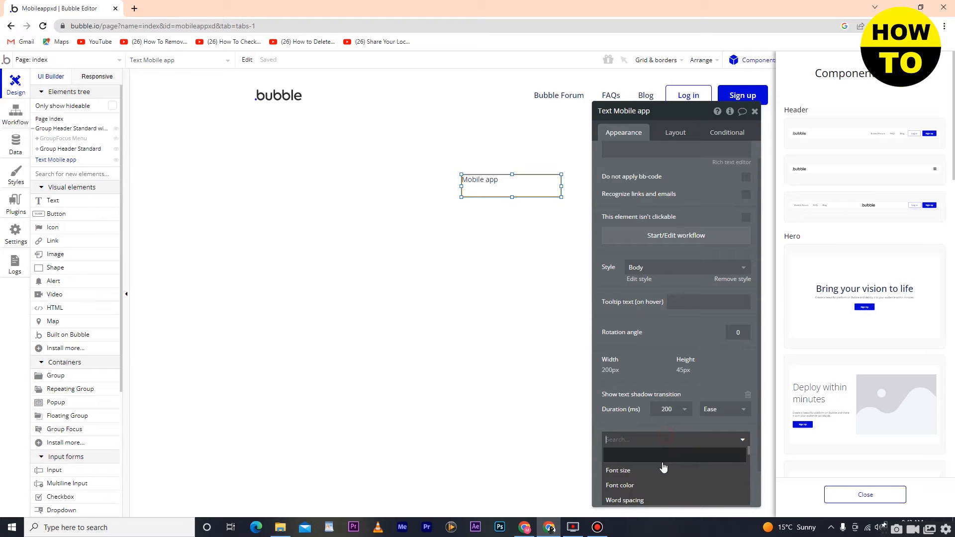
pyautogui.scroll(-2, 647, 480)
pyautogui.click(637, 481)
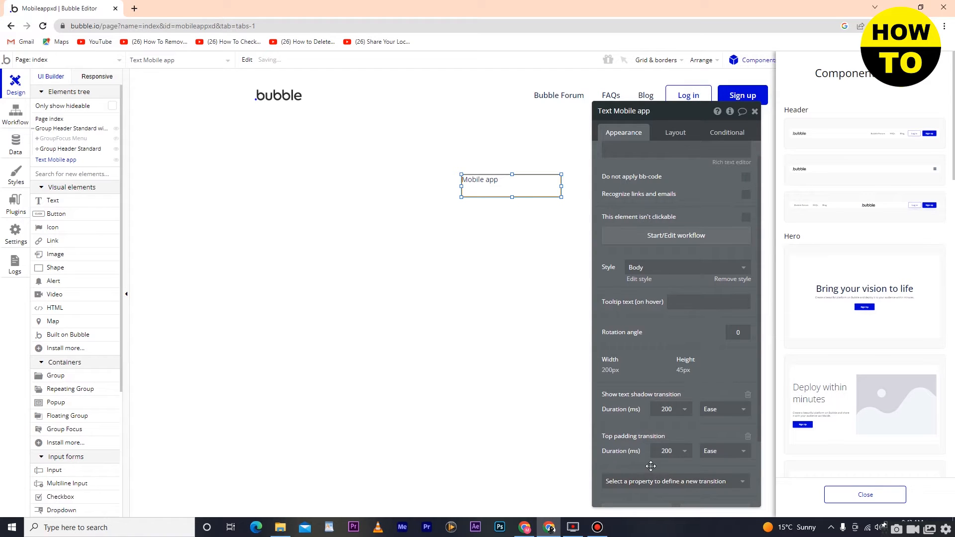
pyautogui.scroll(-1, 647, 447)
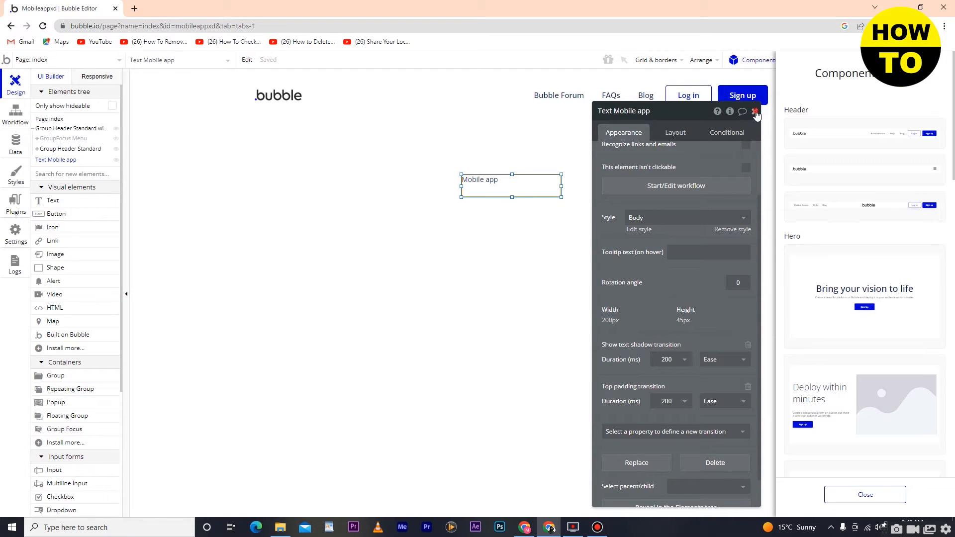
pyautogui.click(755, 111)
# Step: Move the "Mobile app" text closer to the header and logo, and set its style to Heading 3
pyautogui.moveTo(501, 188); pyautogui.dragTo(430, 159)
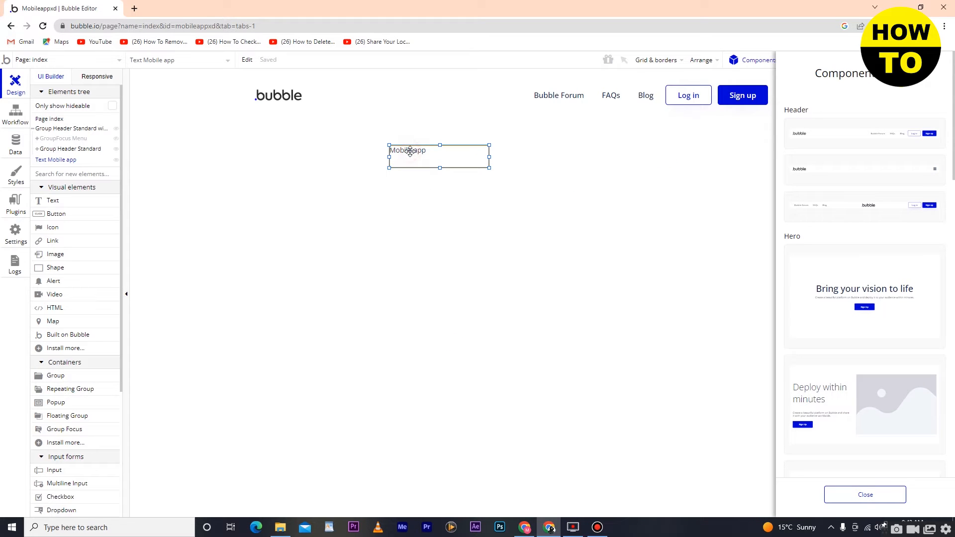
pyautogui.doubleClick(410, 151)
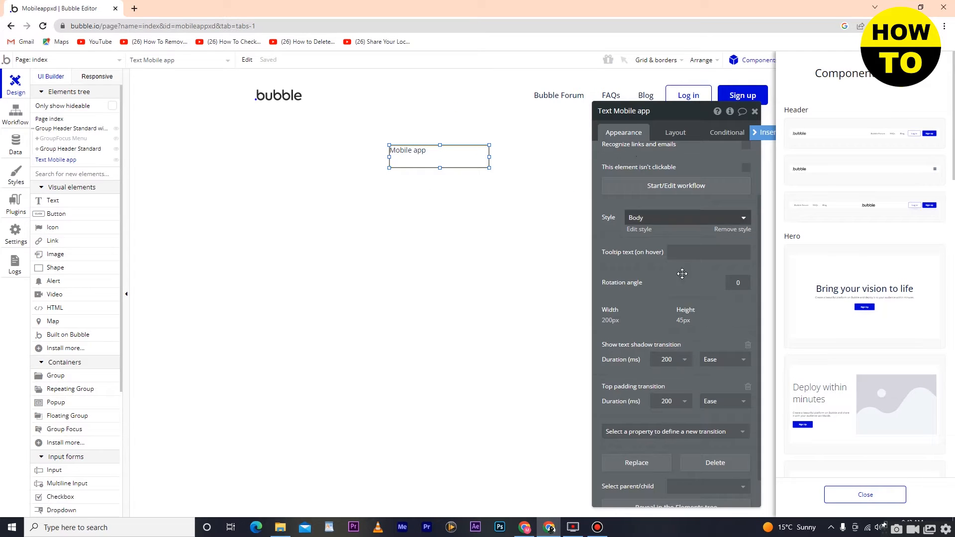
pyautogui.scroll(-2, 682, 361)
pyautogui.click(661, 189)
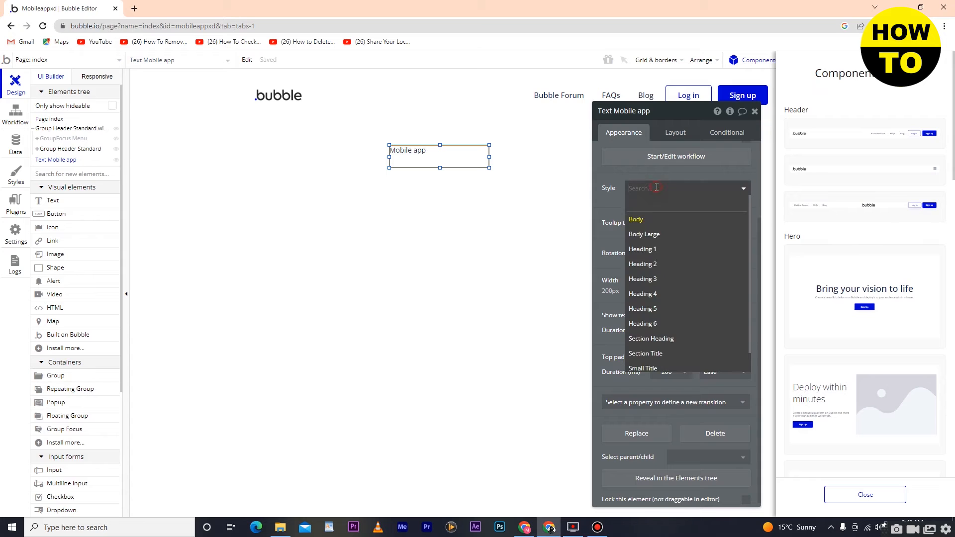
pyautogui.click(647, 278)
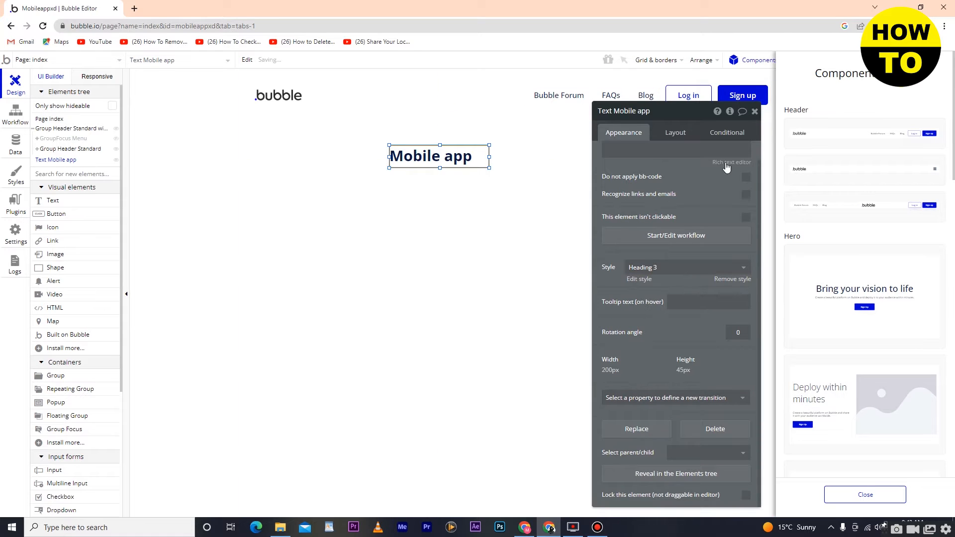
pyautogui.click(755, 111)
pyautogui.click(463, 195)
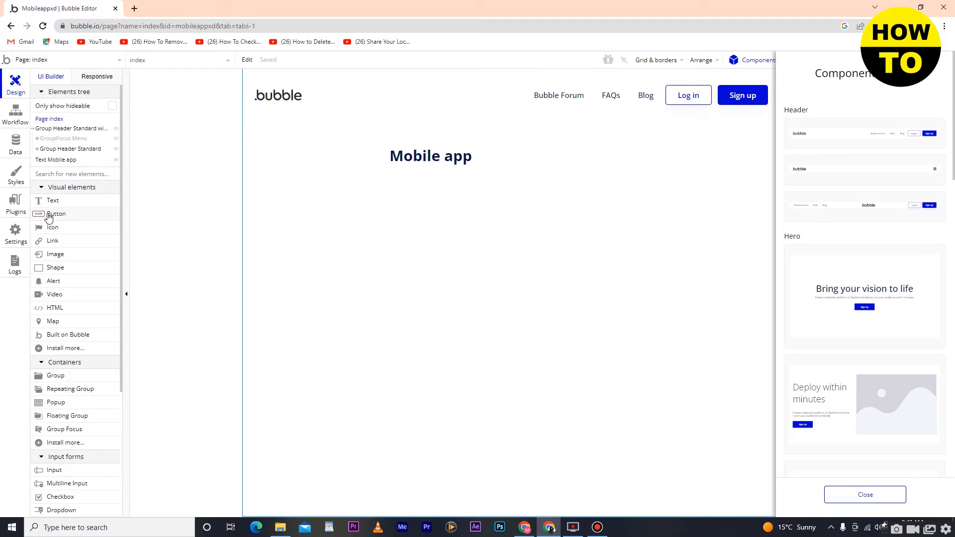
# Step: Add a button labelled "app" below the "Mobile app" heading and close the properties
pyautogui.click(49, 215)
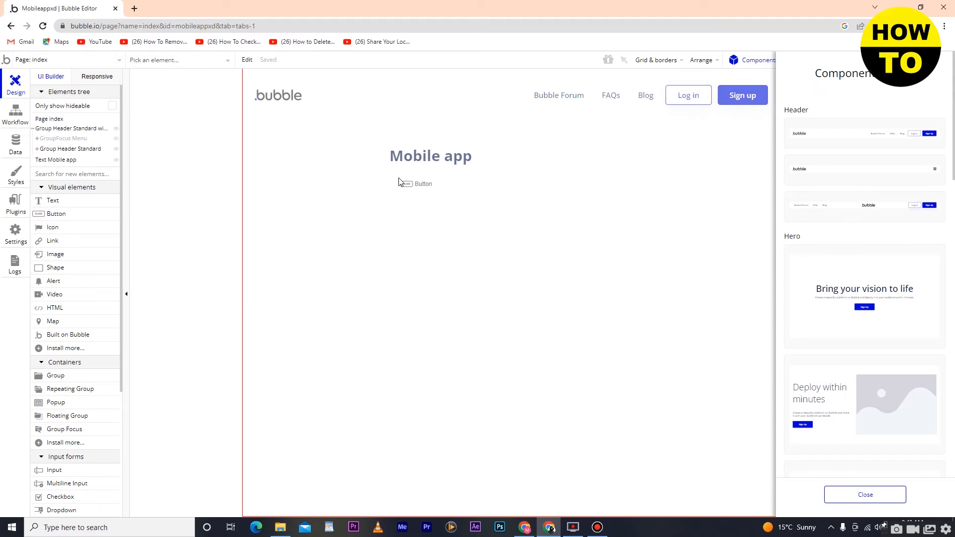
pyautogui.click(400, 183)
pyautogui.click(643, 157)
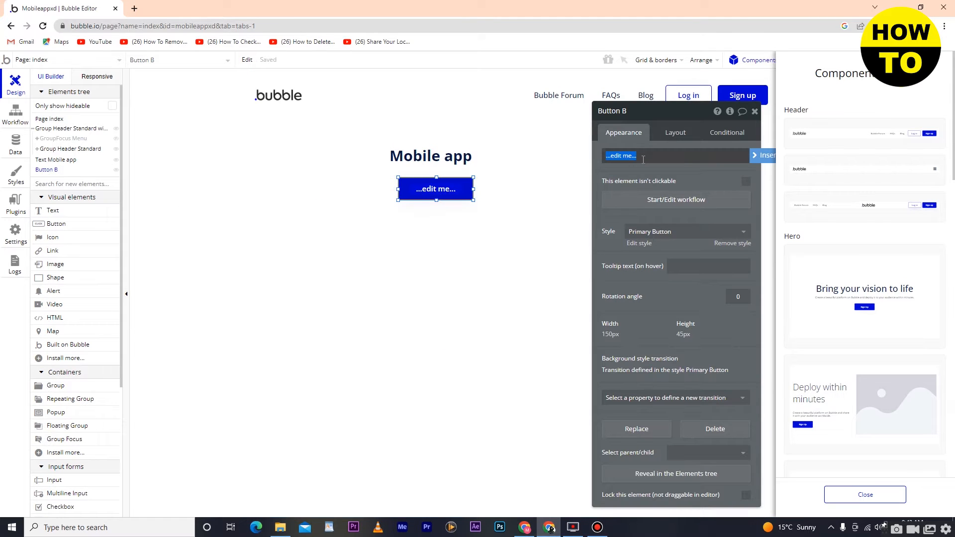
pyautogui.write('n')
pyautogui.click(539, 207)
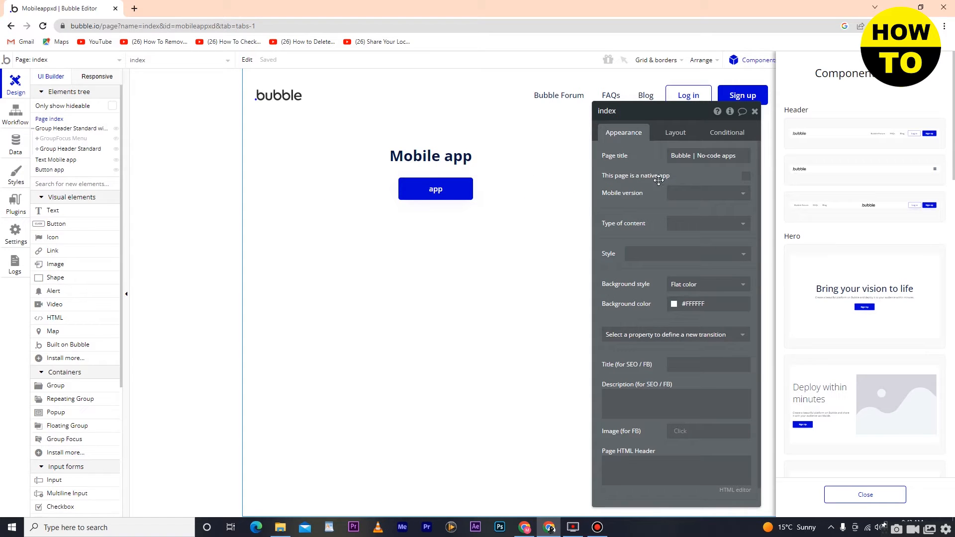
pyautogui.click(754, 111)
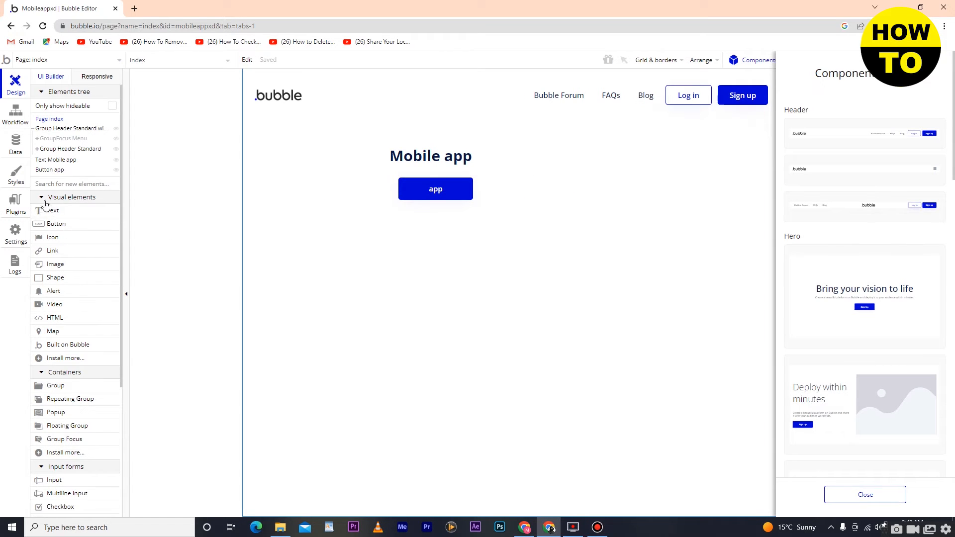
# Step: Add a second button labelled "info" beside the "app" button and close its properties
pyautogui.moveTo(55, 224); pyautogui.dragTo(508, 183)
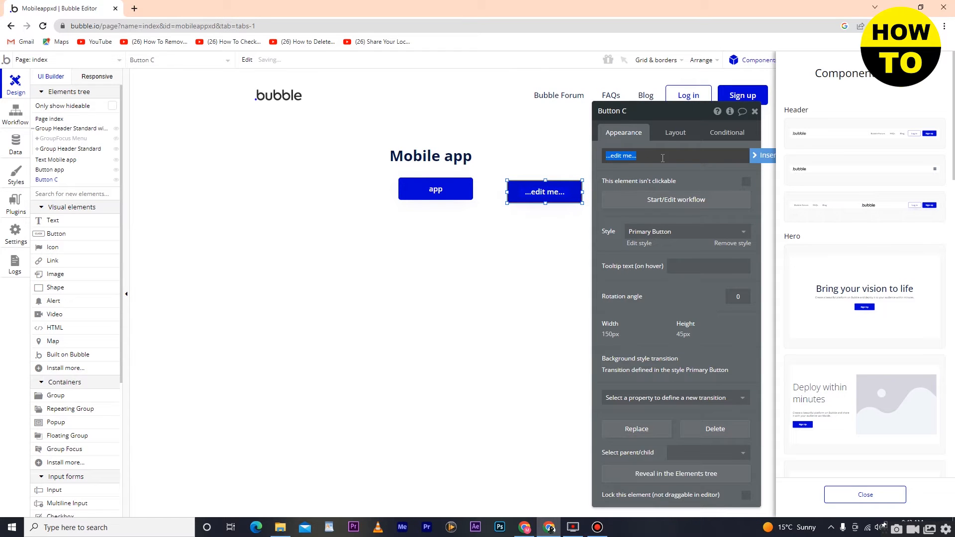
pyautogui.press('BackSpace')
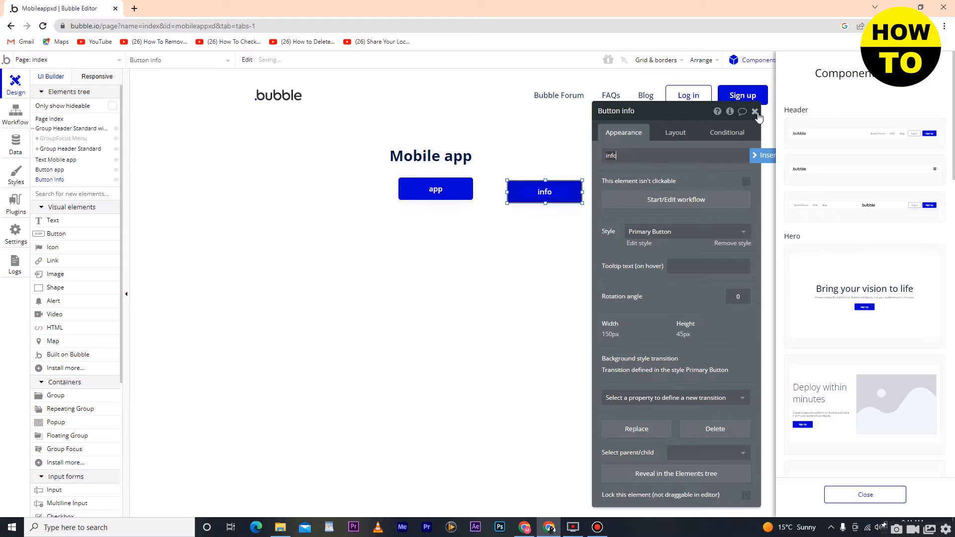
pyautogui.click(754, 111)
# Step: Move the "Mobile app" heading up and across so it sits centred above the gap between the "app" and "info" buttons
pyautogui.click(429, 157)
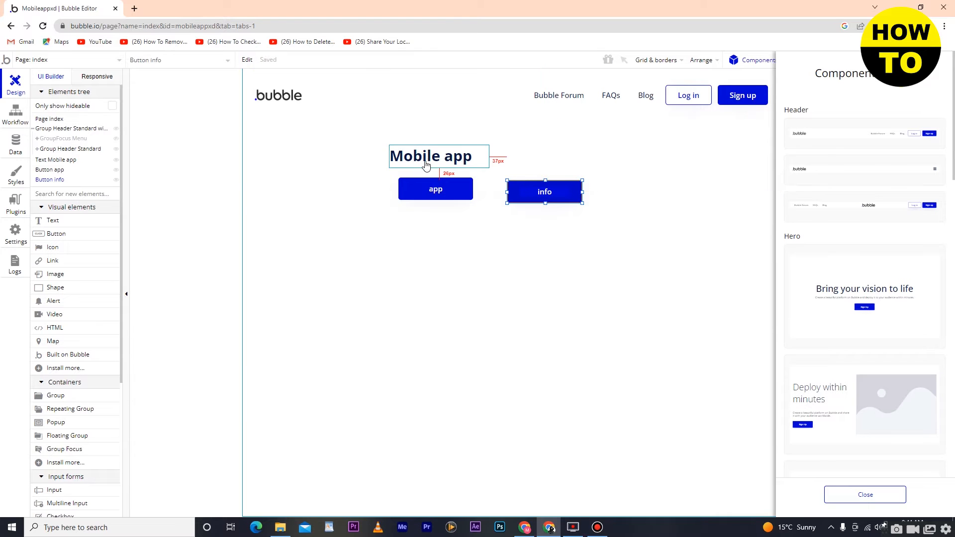
pyautogui.moveTo(429, 154); pyautogui.dragTo(487, 133)
pyautogui.click(614, 176)
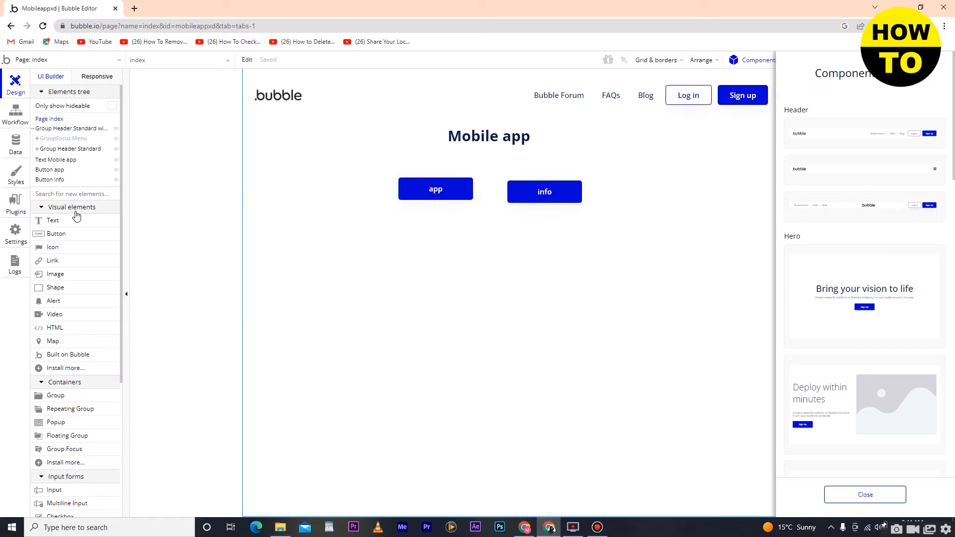
# Step: Add a third button labelled "images" in the same row, beyond the "info" button
pyautogui.moveTo(44, 239); pyautogui.dragTo(619, 193)
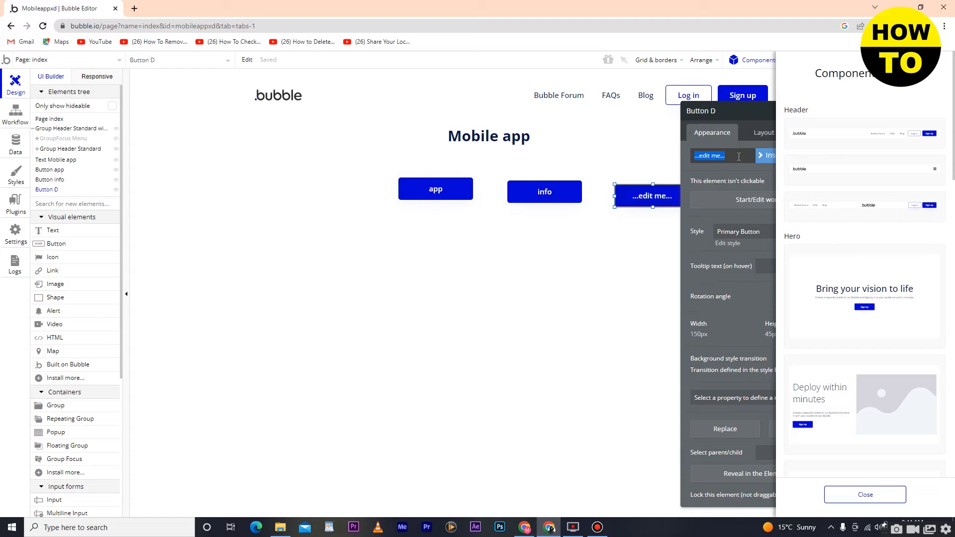
pyautogui.press('BackSpace')
pyautogui.click(581, 248)
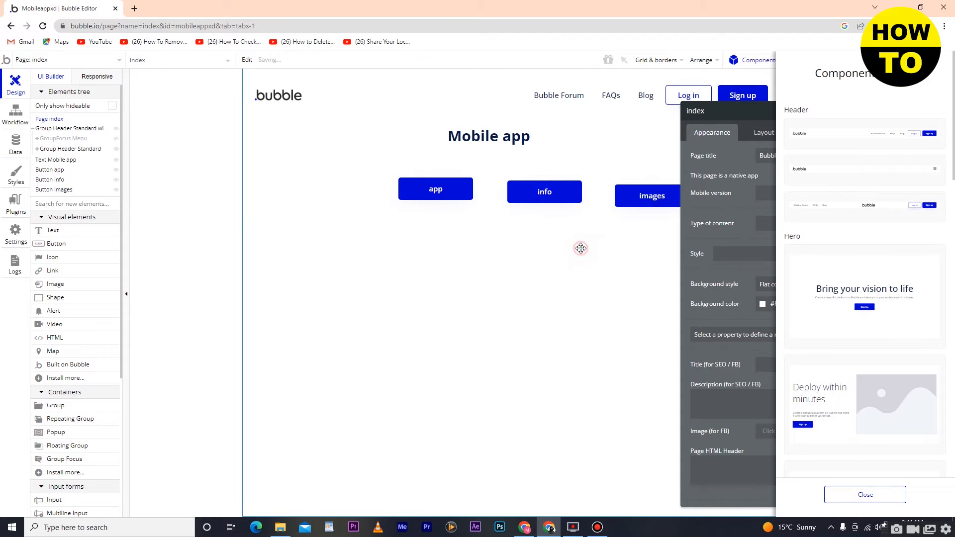
# Step: Move the "Mobile app" heading so it is roughly centred above the three-button row
pyautogui.click(490, 133)
pyautogui.moveTo(490, 131); pyautogui.dragTo(541, 136)
pyautogui.click(611, 213)
# Step: Align the "images" button vertically with the "info" button and close the page properties
pyautogui.click(644, 196)
pyautogui.moveTo(644, 197); pyautogui.dragTo(642, 192)
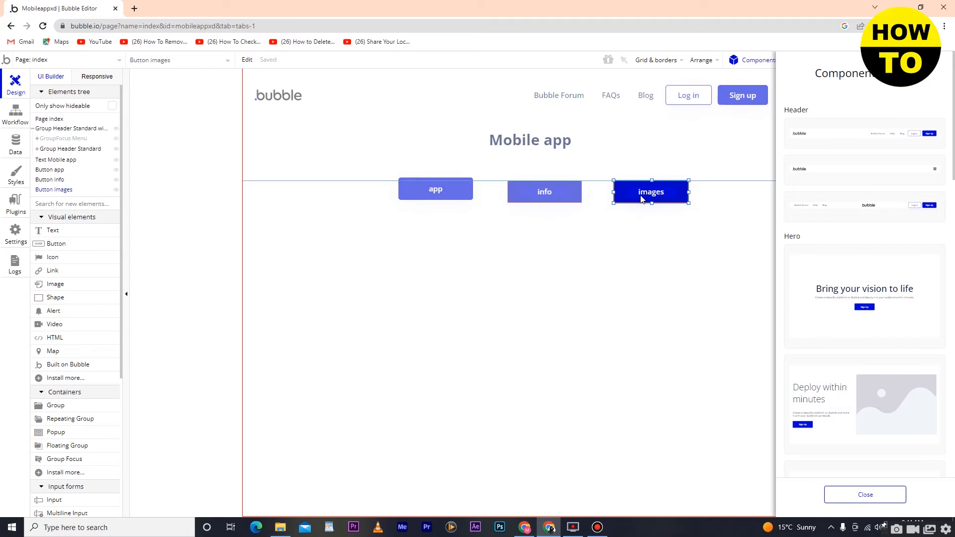
pyautogui.click(557, 195)
pyautogui.moveTo(558, 195); pyautogui.dragTo(553, 197)
pyautogui.click(546, 234)
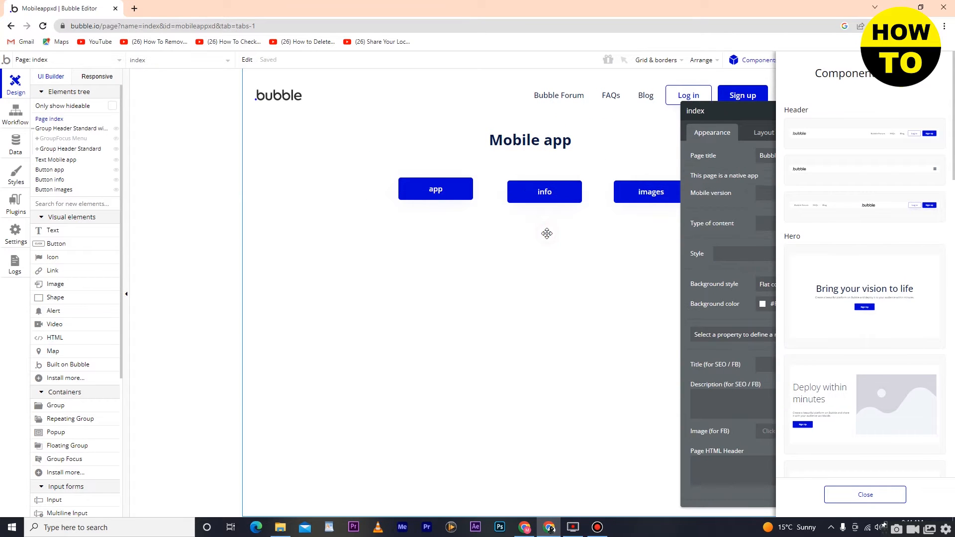
pyautogui.moveTo(742, 110); pyautogui.dragTo(389, 149)
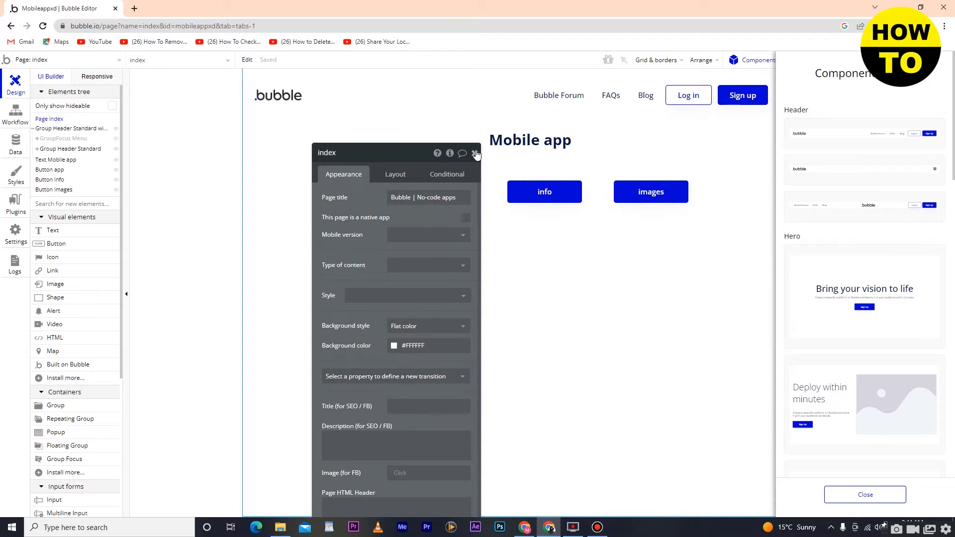
pyautogui.click(475, 152)
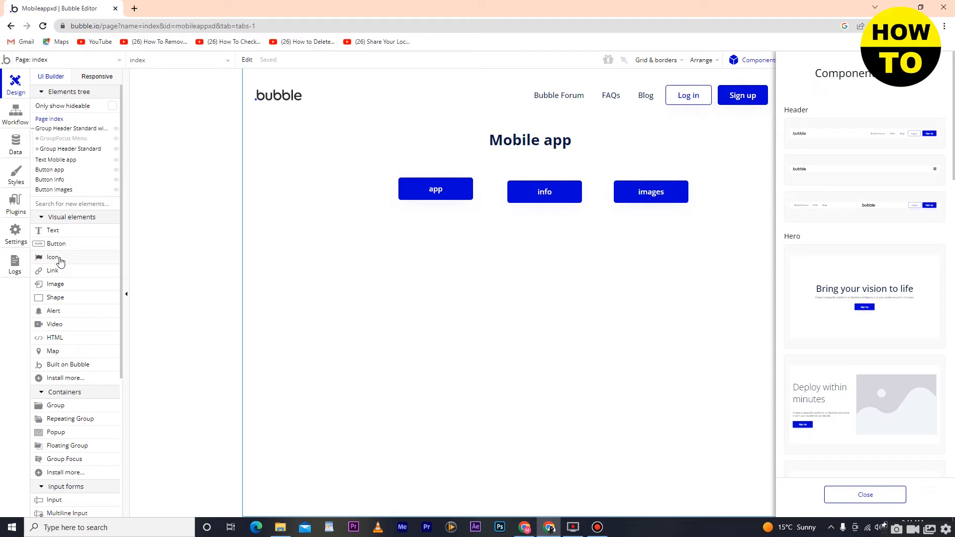
# Step: Add a circled Google Plus icon and place it just before the "Mobile app" heading
pyautogui.click(59, 263)
pyautogui.click(421, 231)
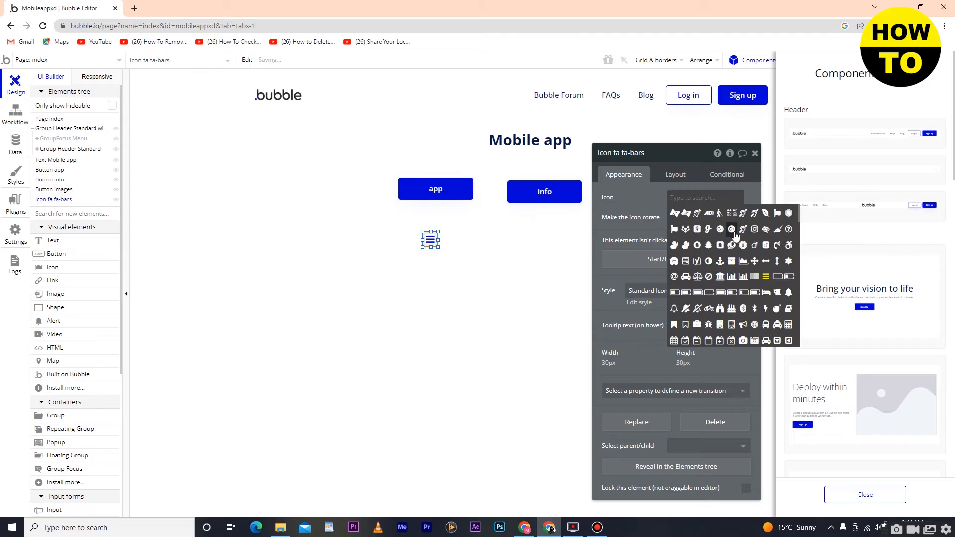
pyautogui.click(721, 231)
pyautogui.moveTo(430, 239); pyautogui.dragTo(472, 147)
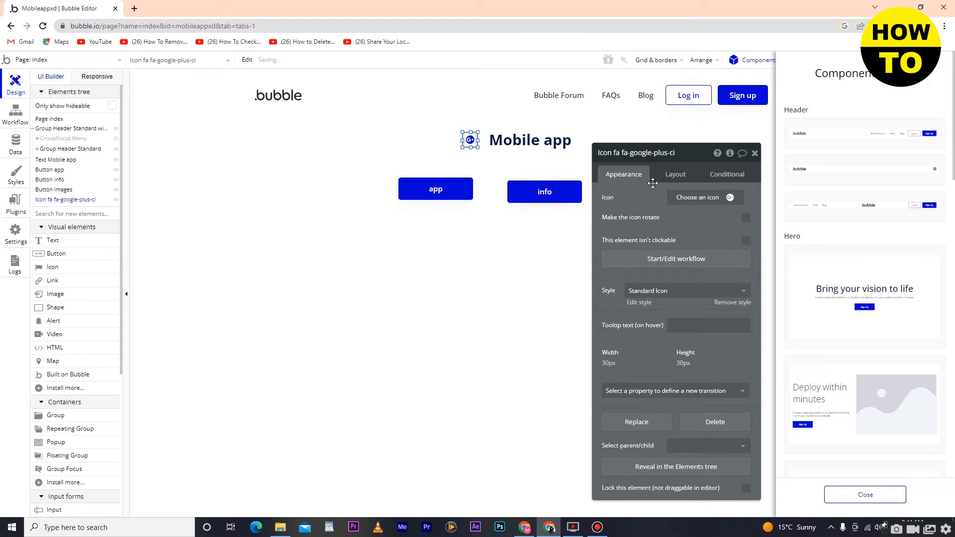
# Step: Add an audio description icon, place it just after the "Mobile app" heading, and close the open properties
pyautogui.click(55, 269)
pyautogui.click(53, 269)
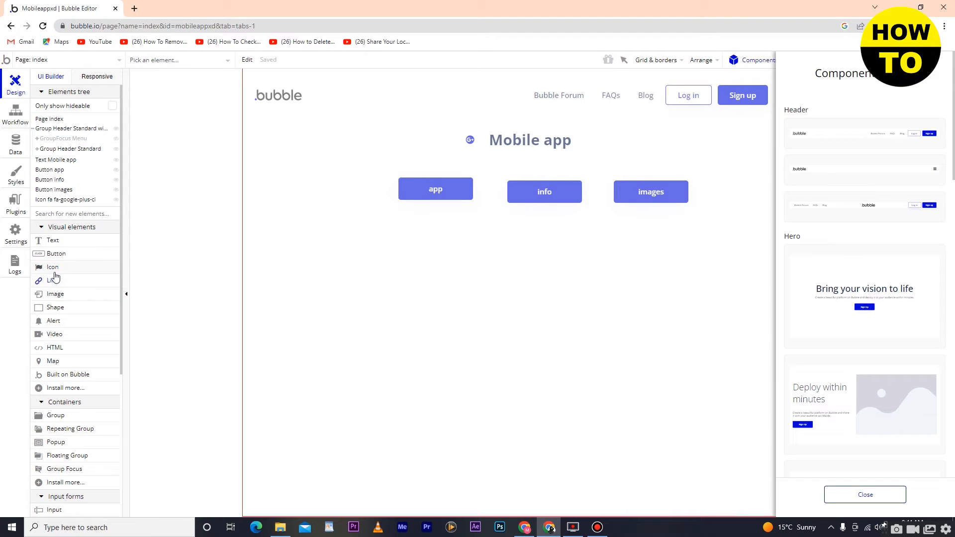
pyautogui.click(474, 163)
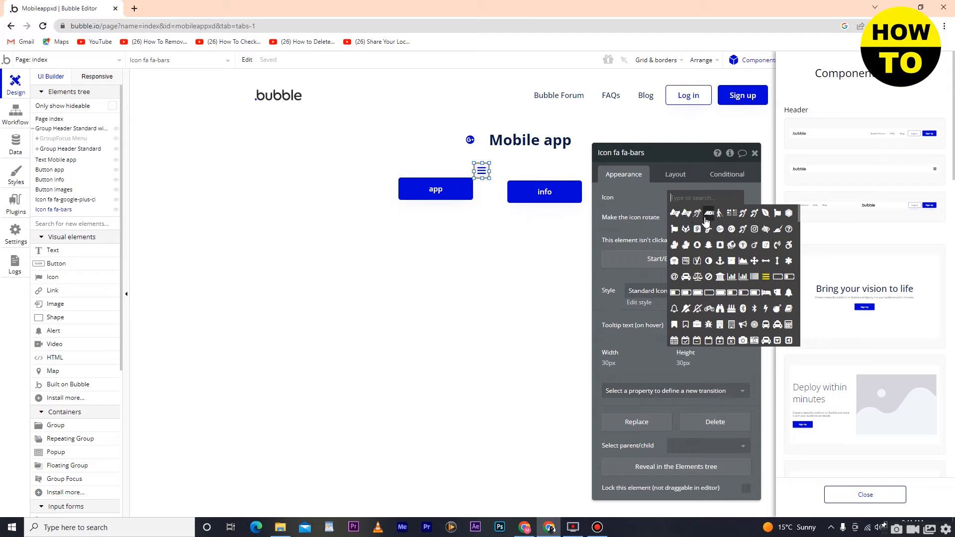
pyautogui.click(709, 213)
pyautogui.moveTo(481, 173); pyautogui.dragTo(604, 147)
pyautogui.click(489, 270)
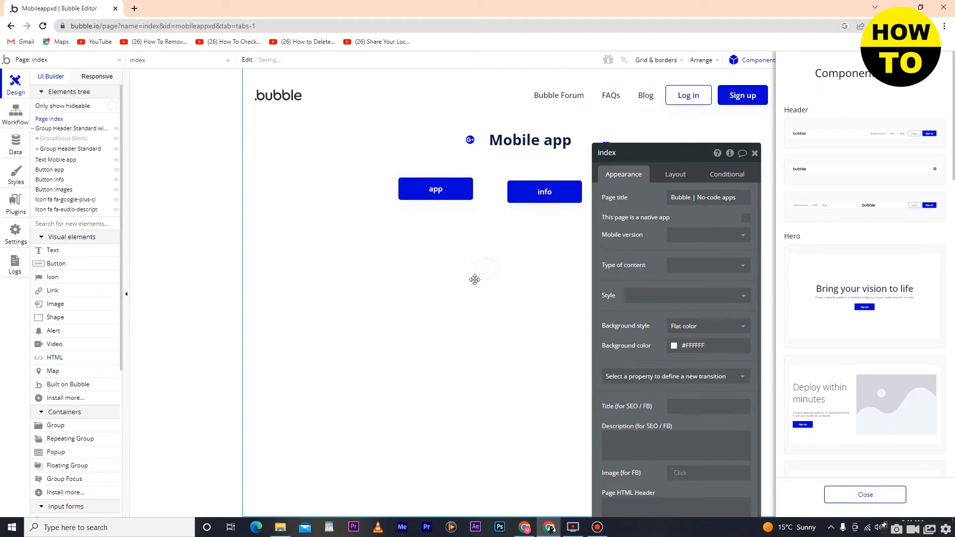
pyautogui.click(755, 153)
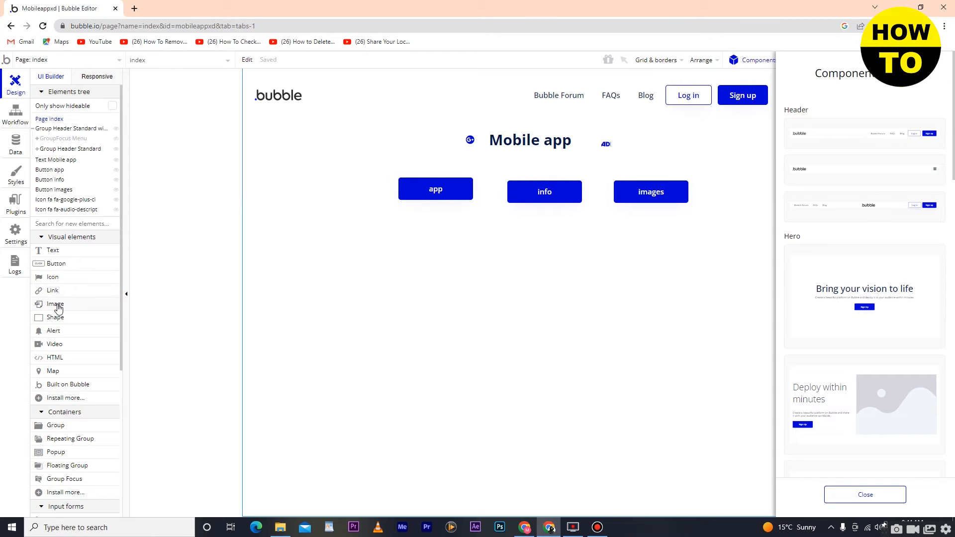
pyautogui.click(52, 290)
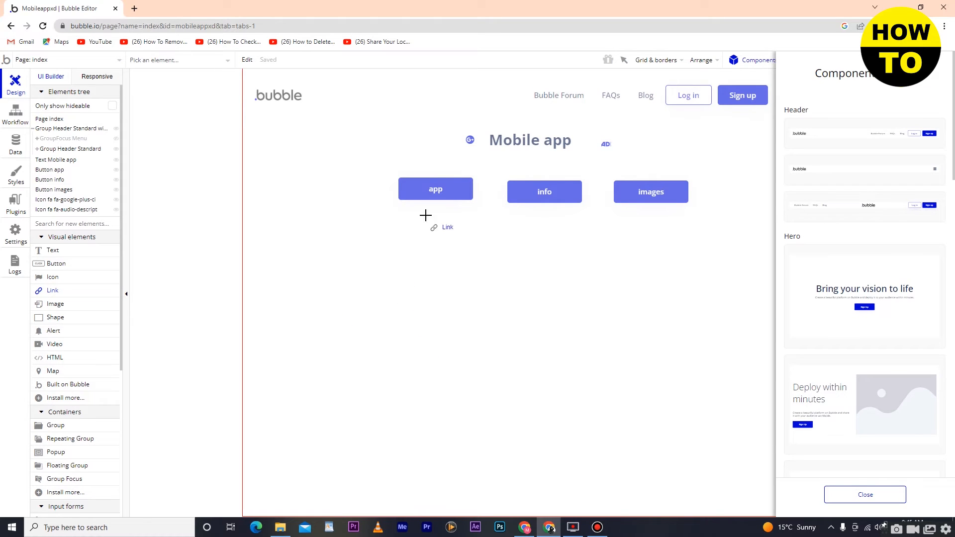
pyautogui.click(460, 161)
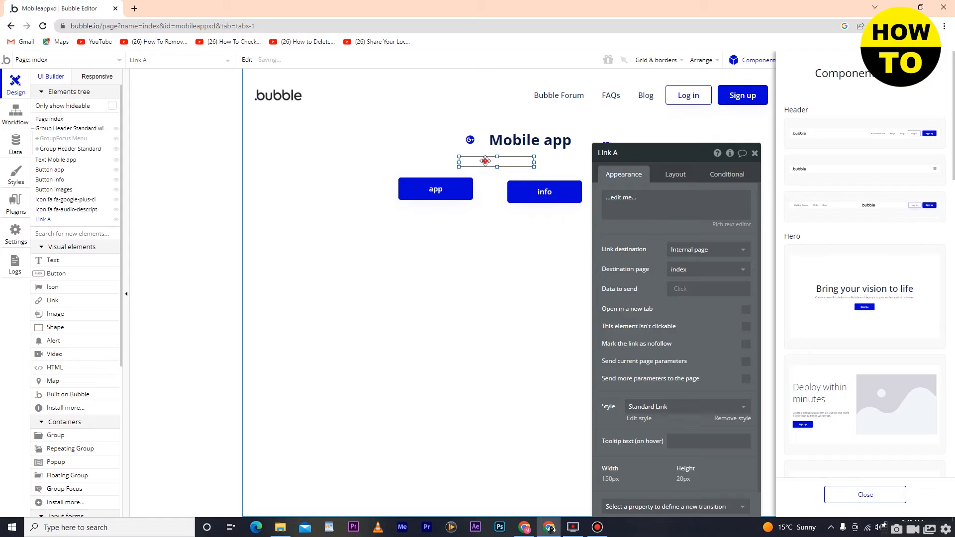
pyautogui.write('www')
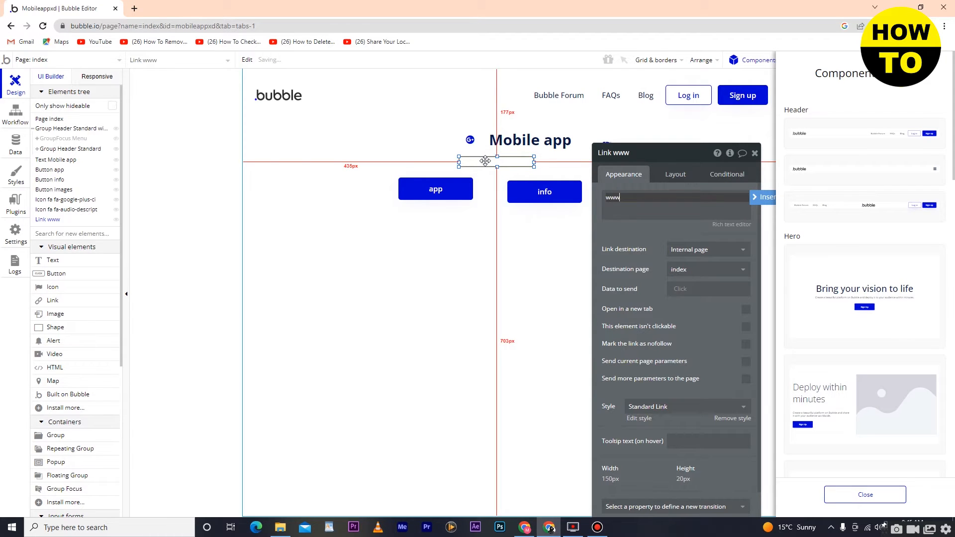
pyautogui.write(',')
pyautogui.press('BackSpace')
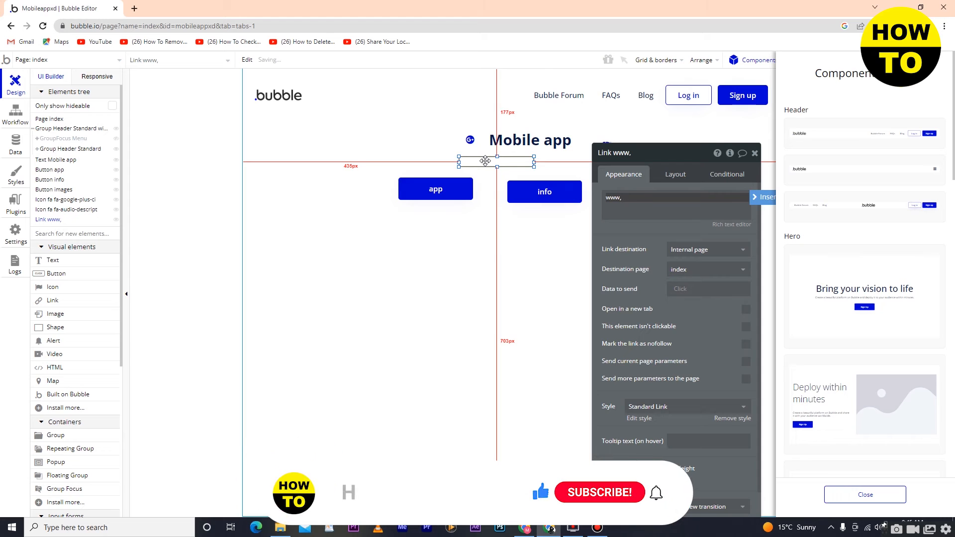
pyautogui.write('.mobile')
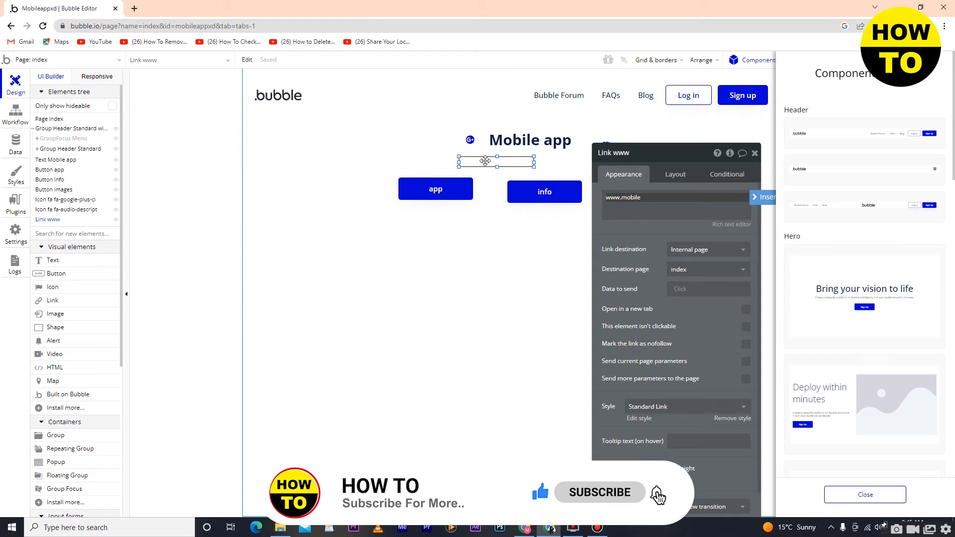
pyautogui.write('up.vom')
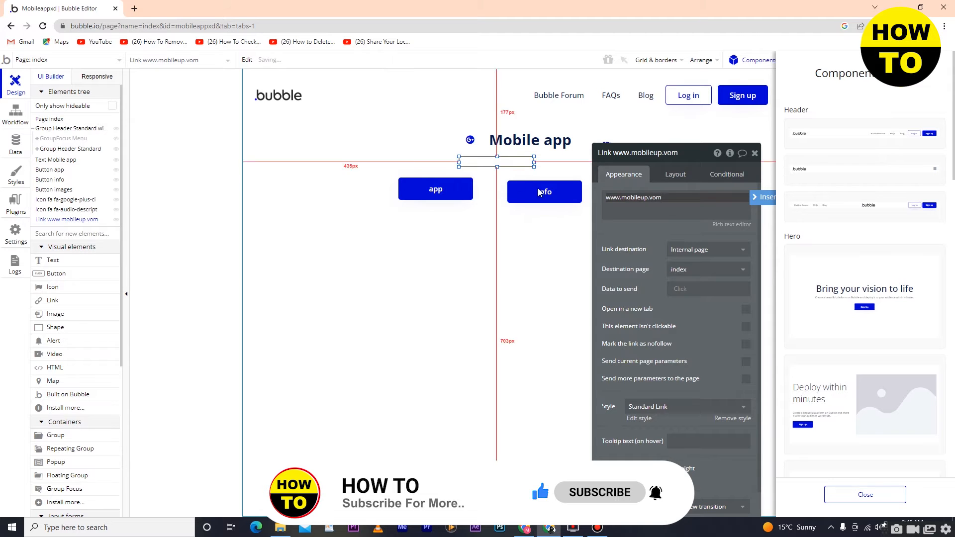
pyautogui.click(491, 259)
# Step: Centre the link element beneath the "Mobile app" heading and review its appearance properties
pyautogui.click(499, 163)
pyautogui.moveTo(498, 163); pyautogui.dragTo(533, 175)
pyautogui.click(533, 246)
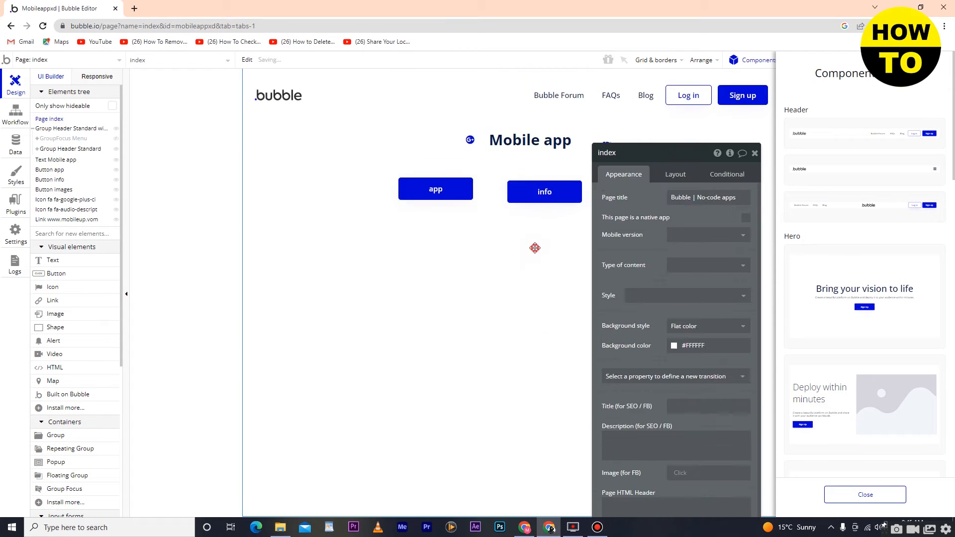
pyautogui.click(523, 159)
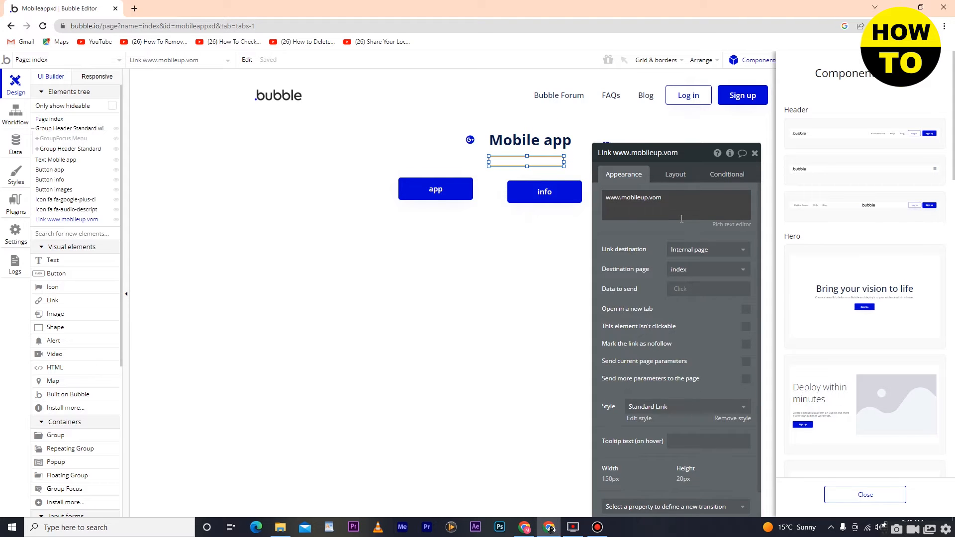
pyautogui.scroll(-2, 682, 219)
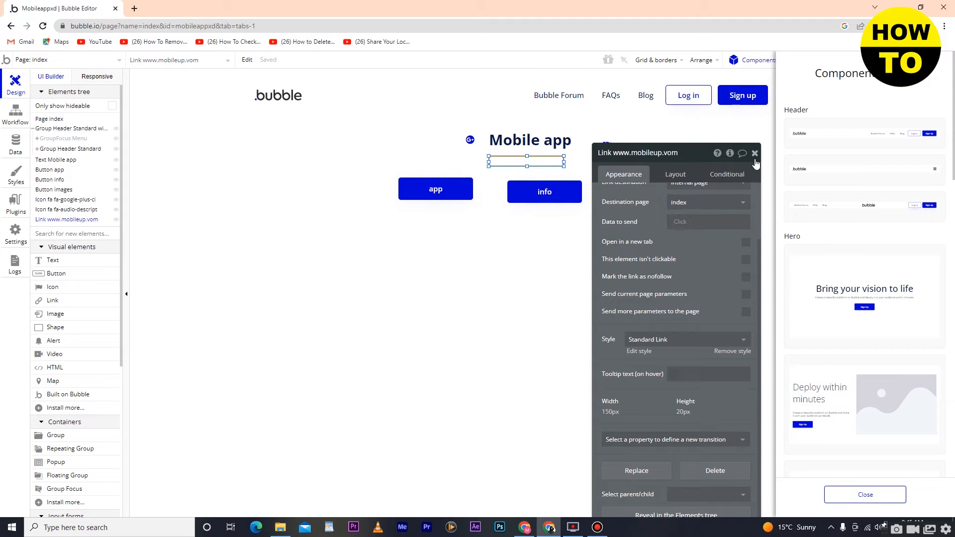
pyautogui.click(755, 153)
pyautogui.click(601, 263)
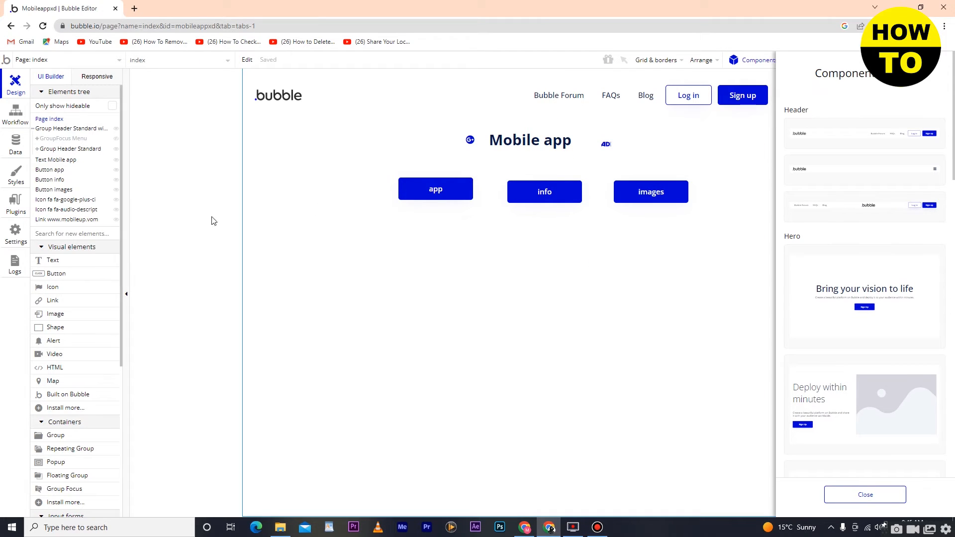
# Step: Add an image element below the buttons and upload a file from the Desktop folder as its static image
pyautogui.click(56, 314)
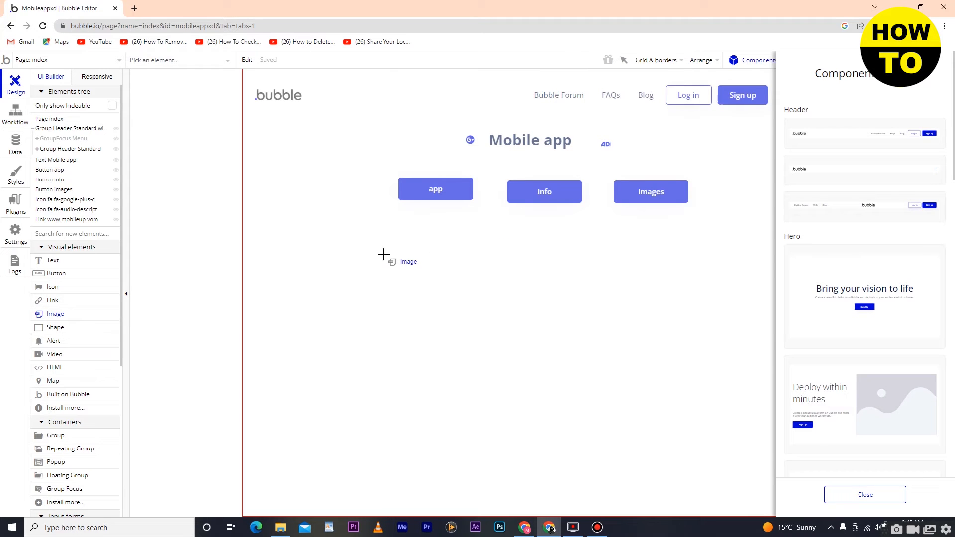
pyautogui.click(393, 252)
pyautogui.click(690, 211)
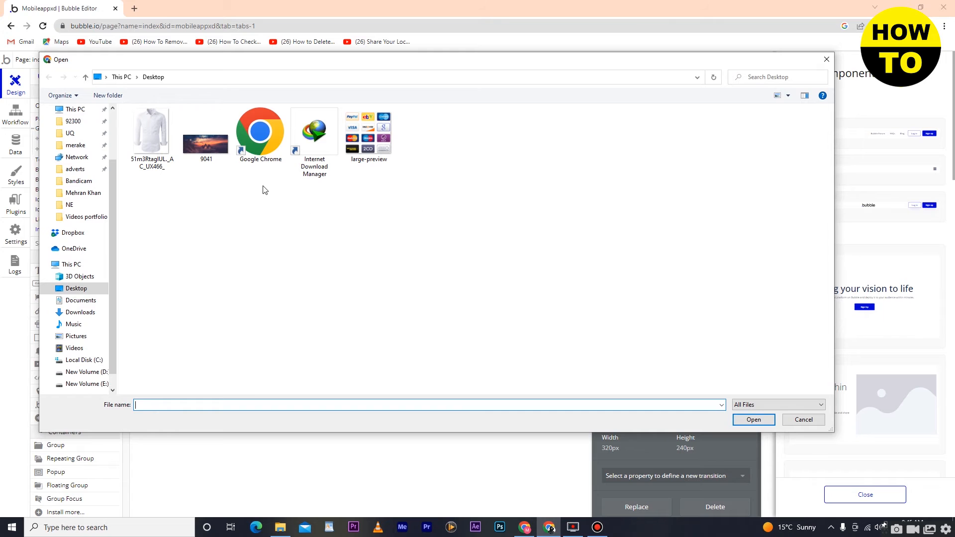
pyautogui.click(310, 166)
pyautogui.click(754, 423)
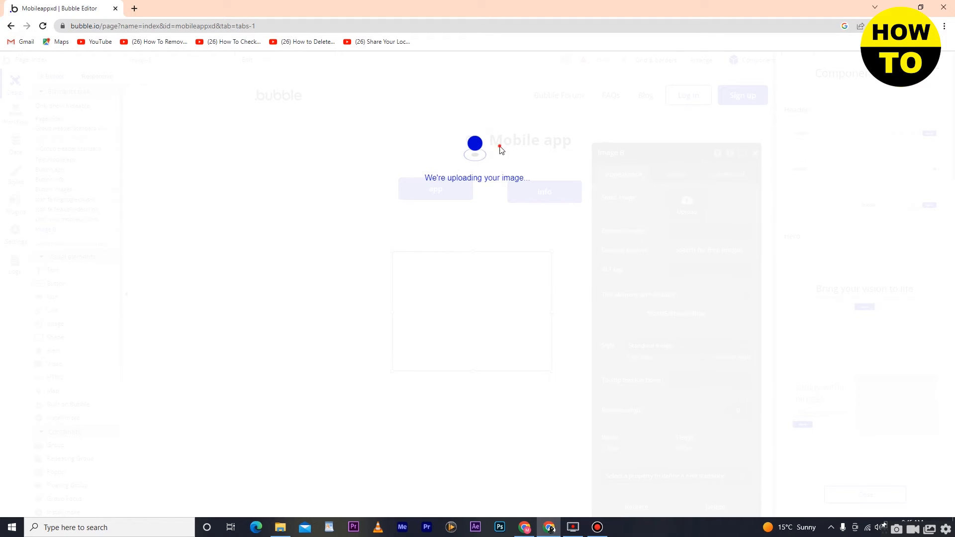
# Step: Move the small payment-logos image to just below the large empty image element and deselect it
pyautogui.moveTo(424, 277); pyautogui.dragTo(433, 388)
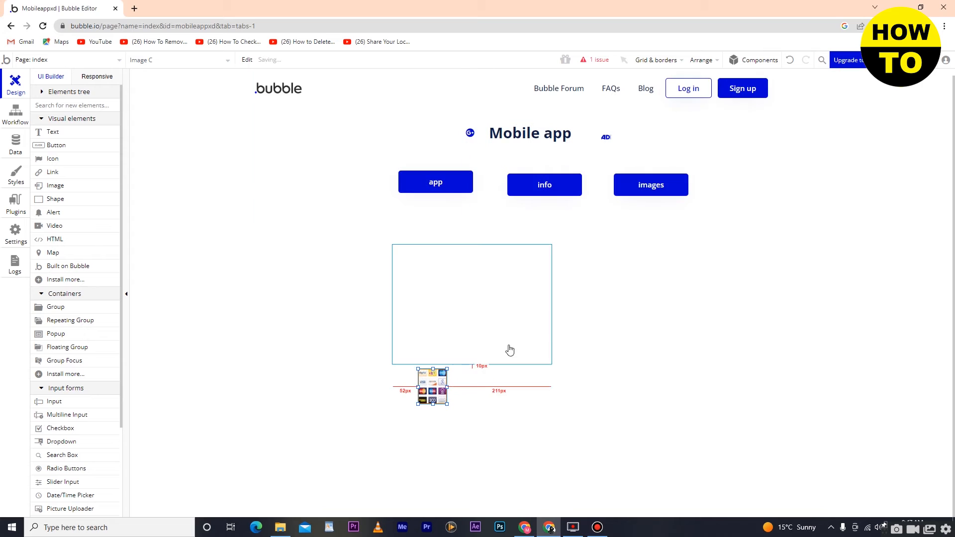
pyautogui.click(621, 297)
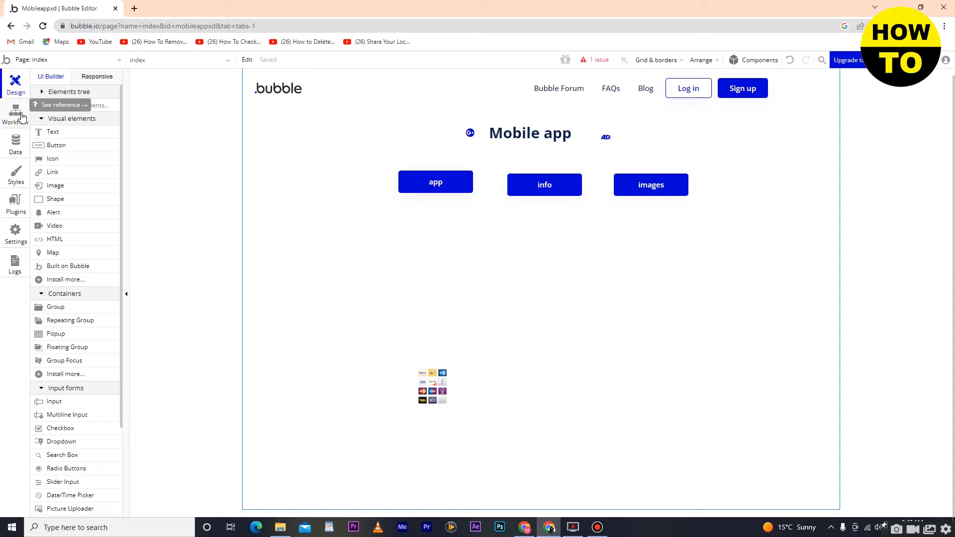
pyautogui.click(13, 152)
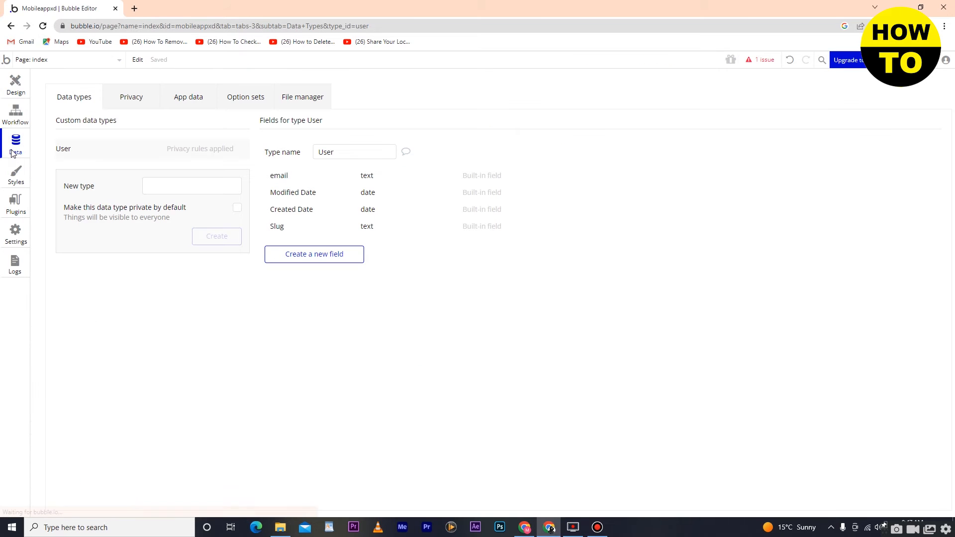
pyautogui.click(327, 257)
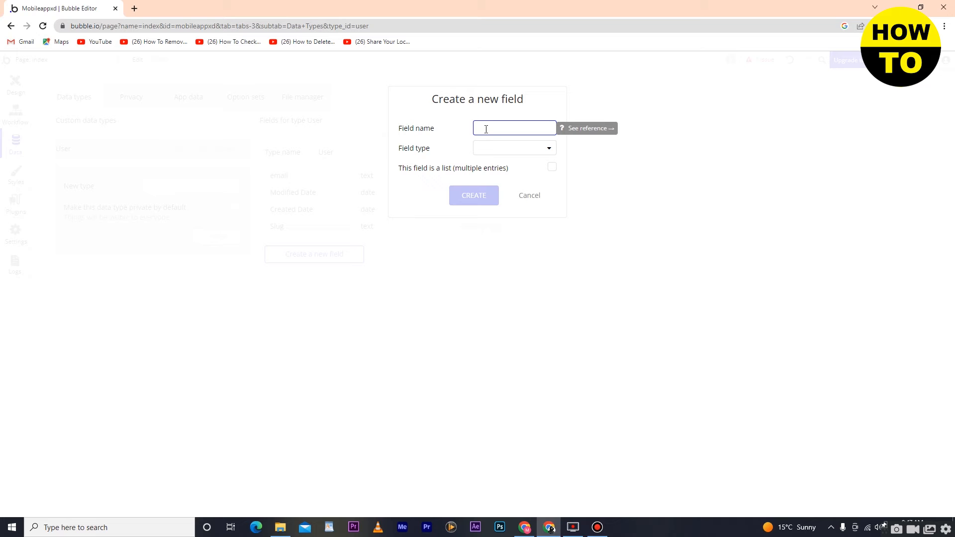
pyautogui.click(529, 195)
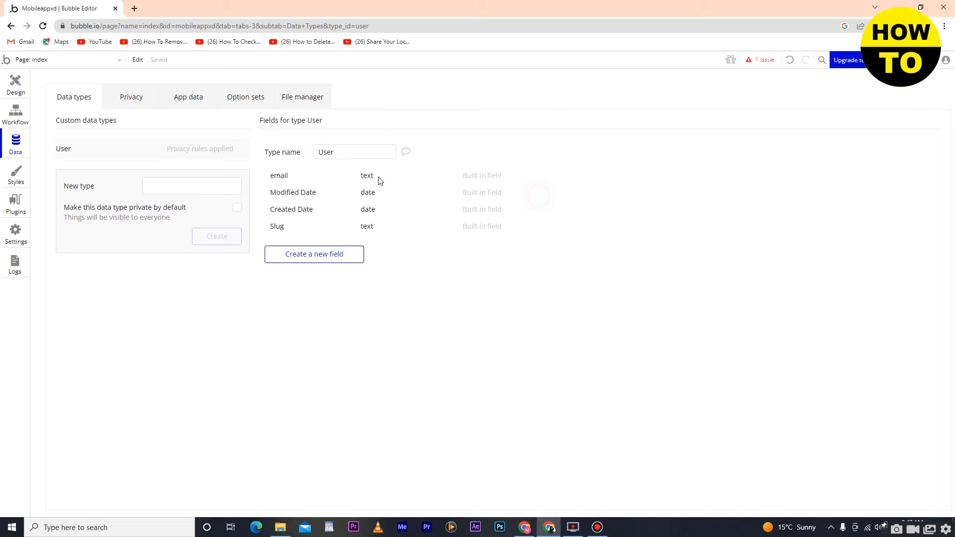
pyautogui.click(23, 91)
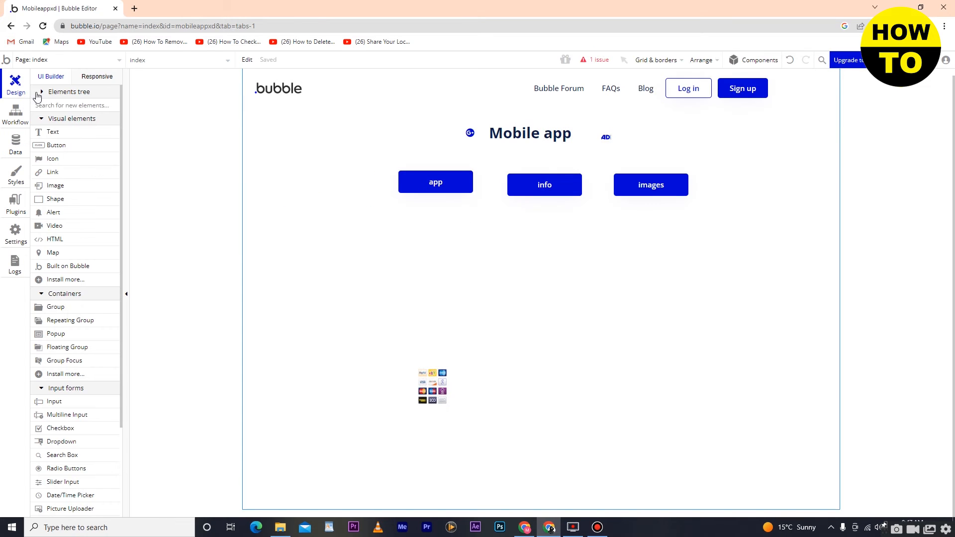
pyautogui.click(431, 187)
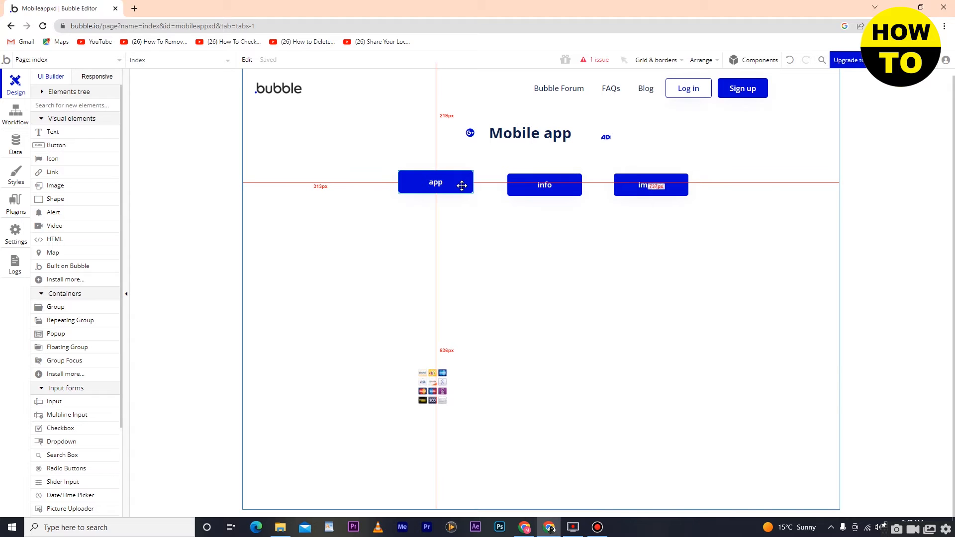
# Step: Create a new field named app of type text on the User data type
pyautogui.click(16, 144)
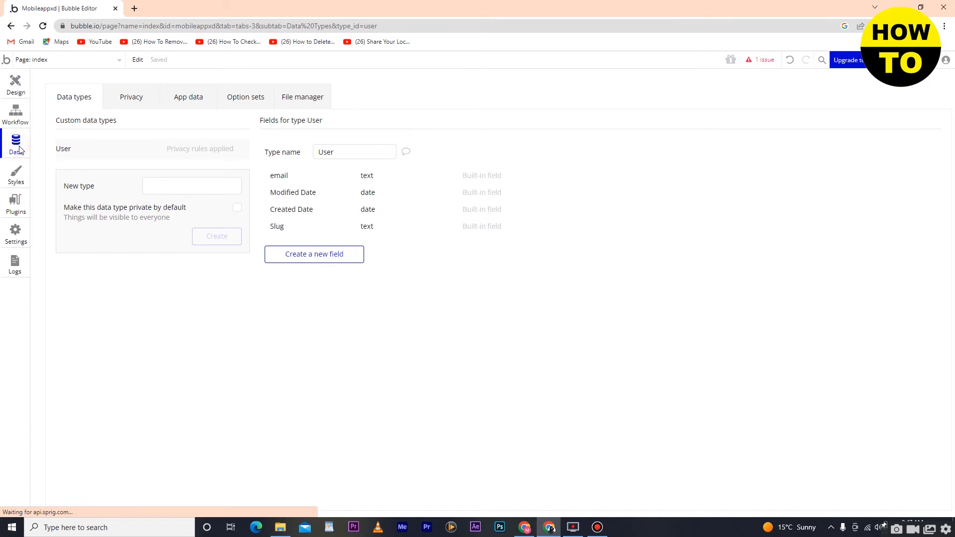
pyautogui.click(322, 254)
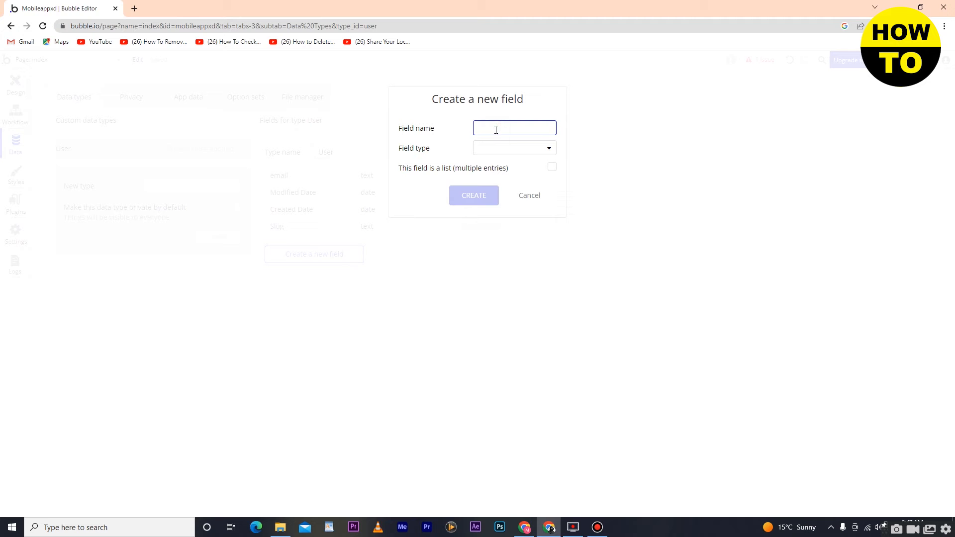
pyautogui.click(500, 146)
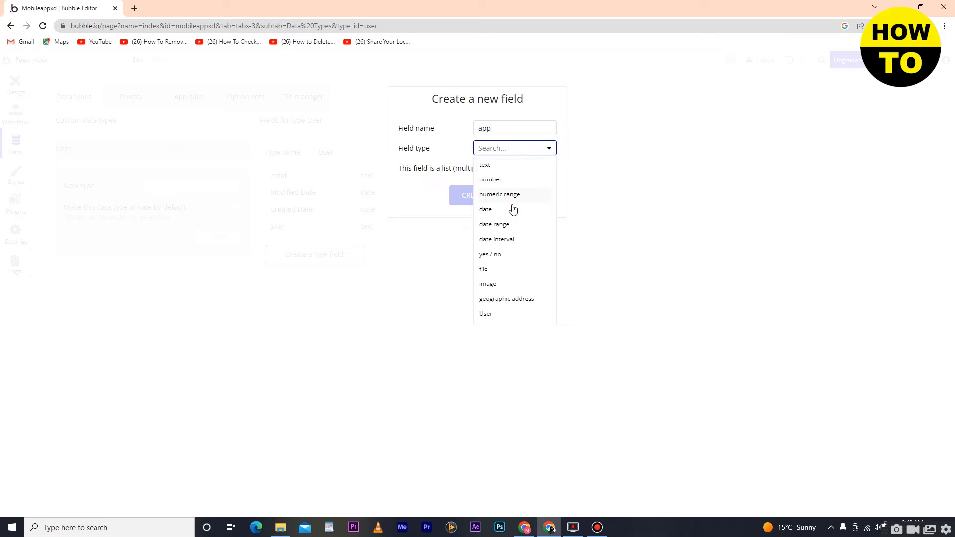
pyautogui.click(485, 166)
pyautogui.click(474, 196)
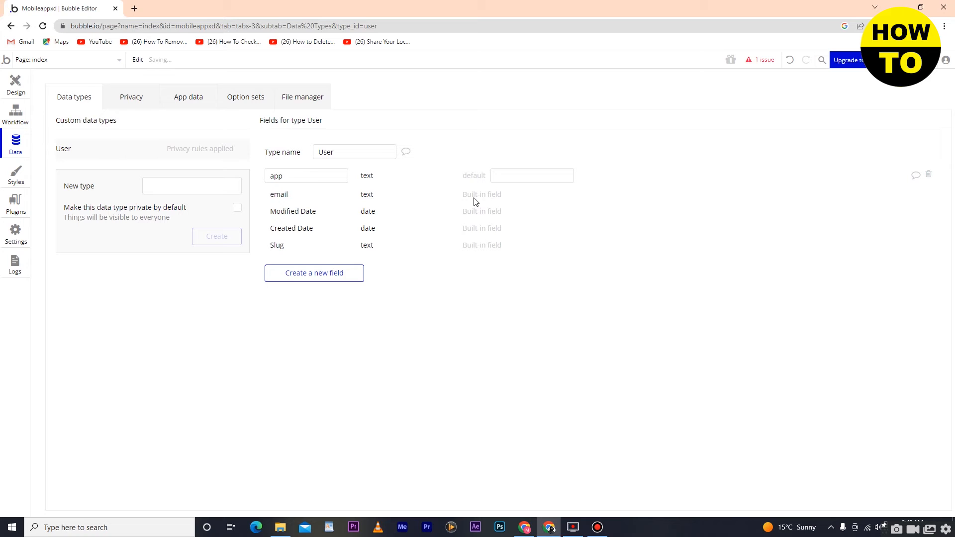
# Step: Change the Icon Menu click event in the workflow to trigger on Button app and set its event color to Blue
pyautogui.click(14, 124)
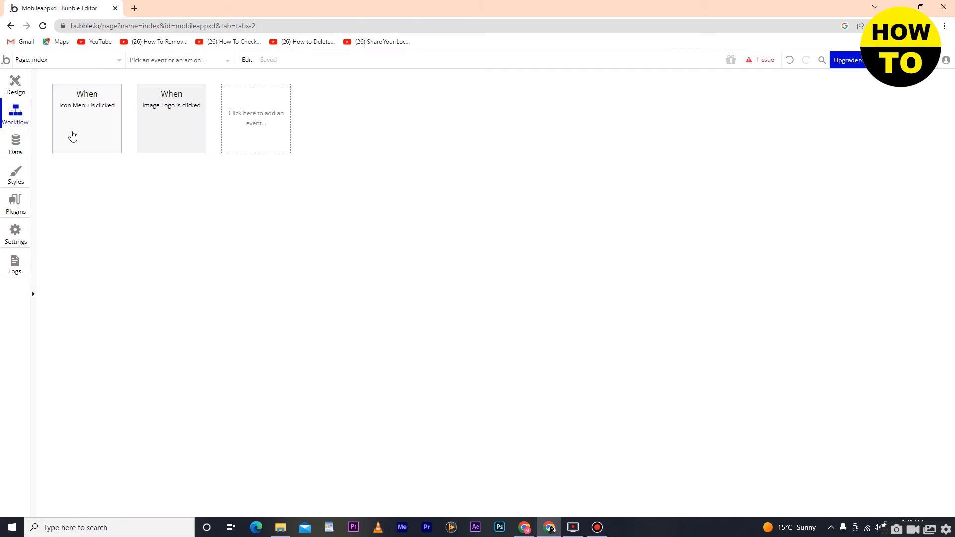
pyautogui.click(80, 122)
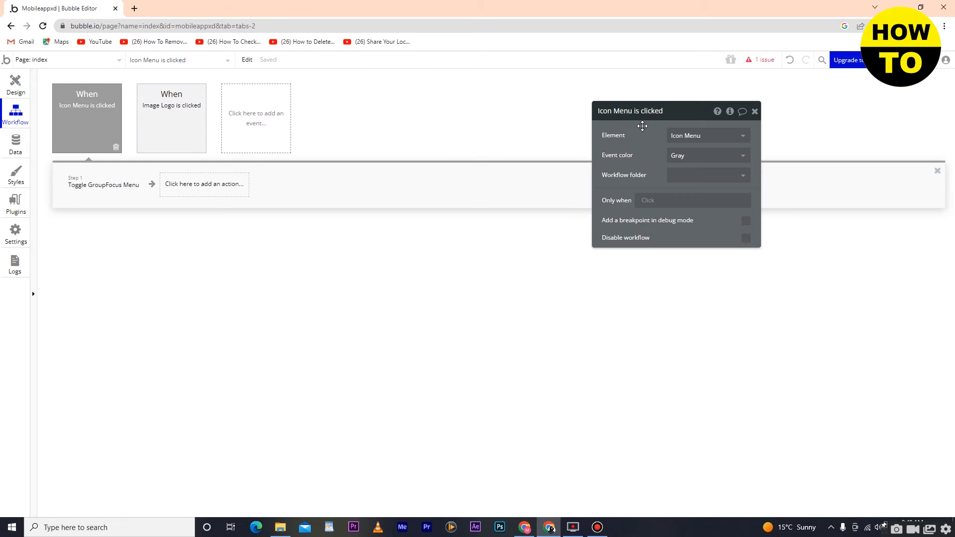
pyautogui.click(708, 139)
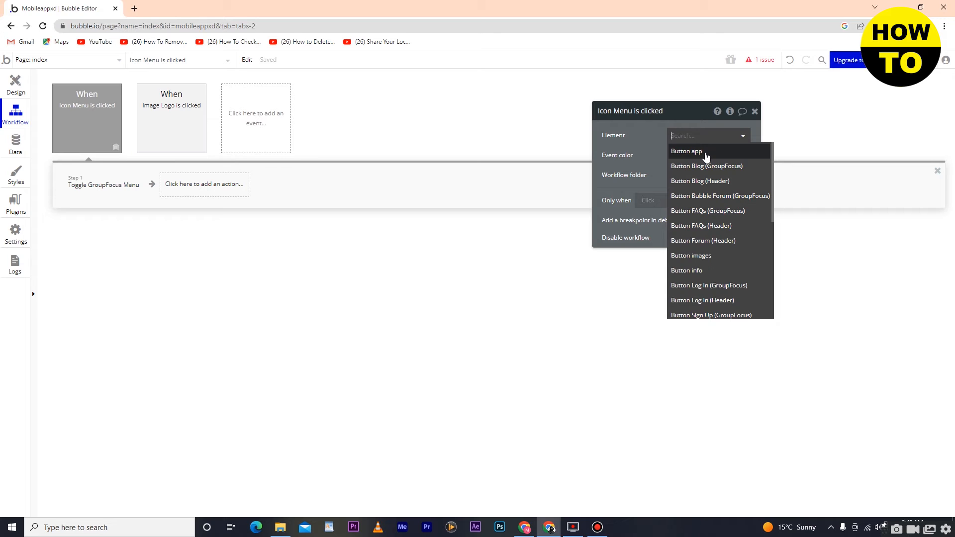
pyautogui.click(706, 156)
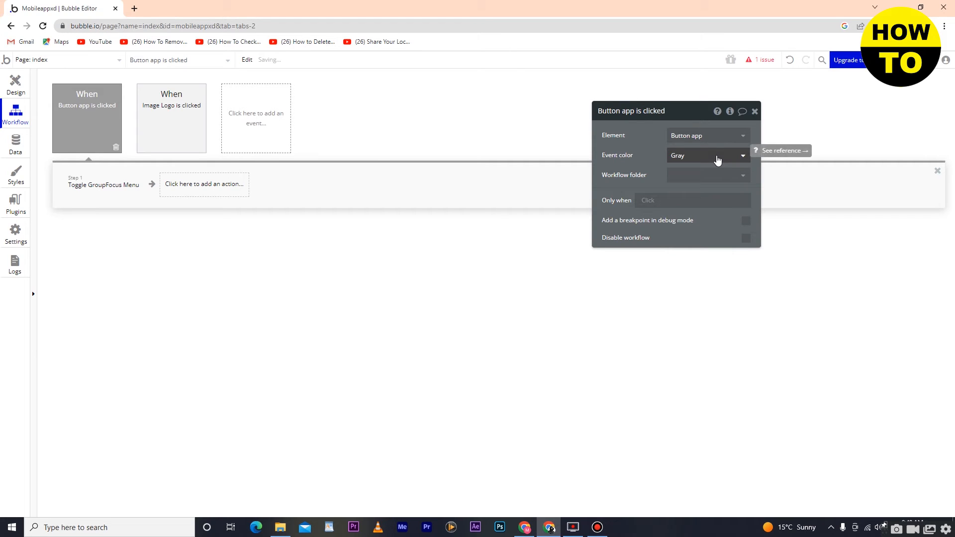
pyautogui.click(717, 157)
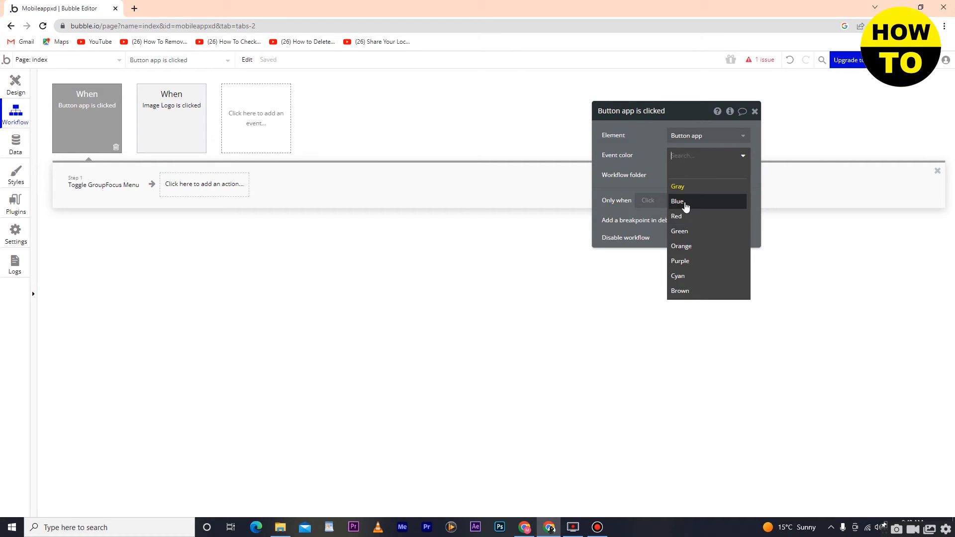
pyautogui.click(695, 203)
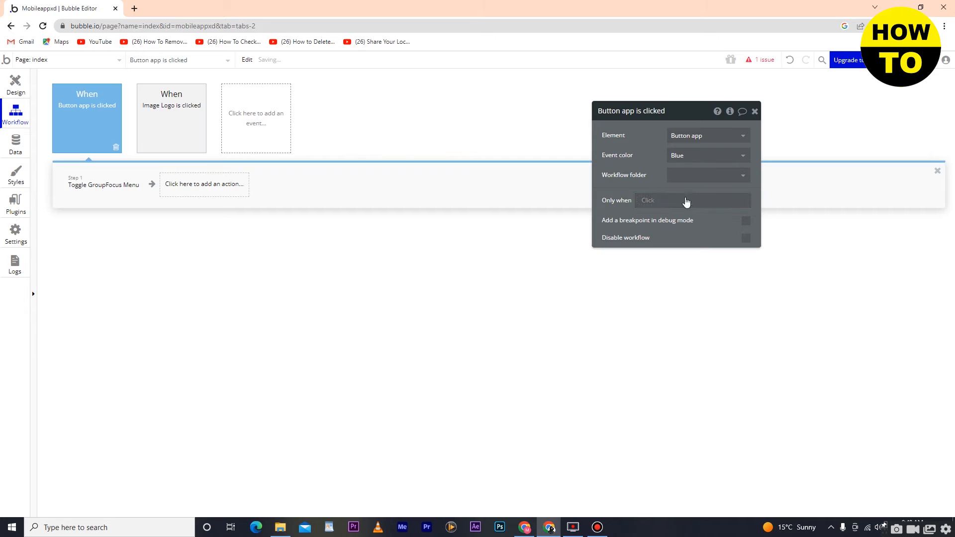
pyautogui.click(755, 112)
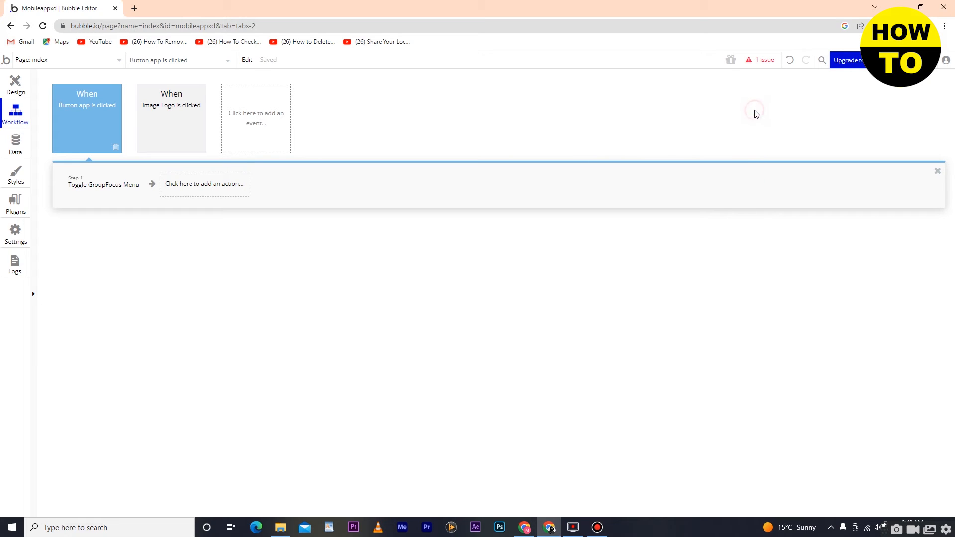
# Step: Move the payment-logos image up on the page and draw a small rectangular shape, placing it beneath the app button
pyautogui.click(15, 90)
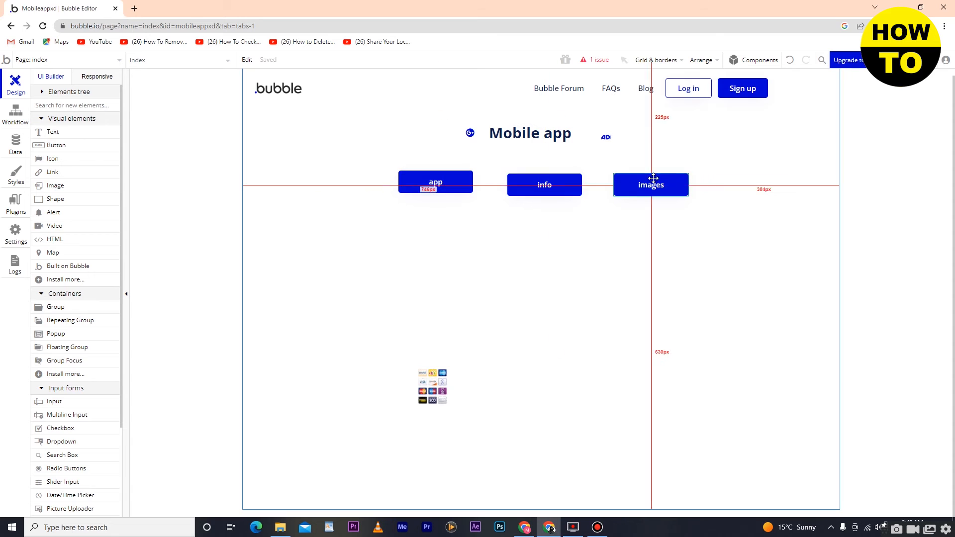
pyautogui.moveTo(433, 387); pyautogui.dragTo(417, 333)
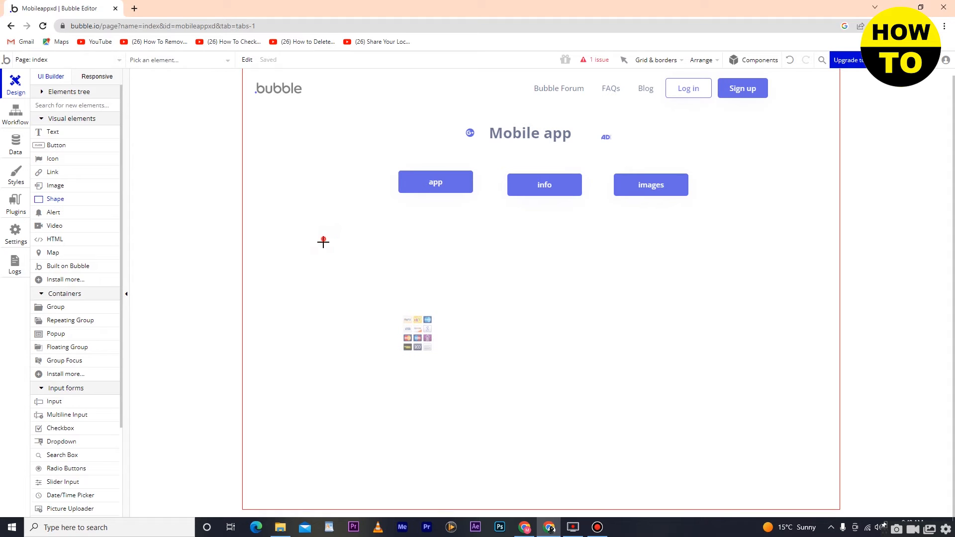
pyautogui.moveTo(323, 243); pyautogui.dragTo(418, 284)
pyautogui.click(463, 315)
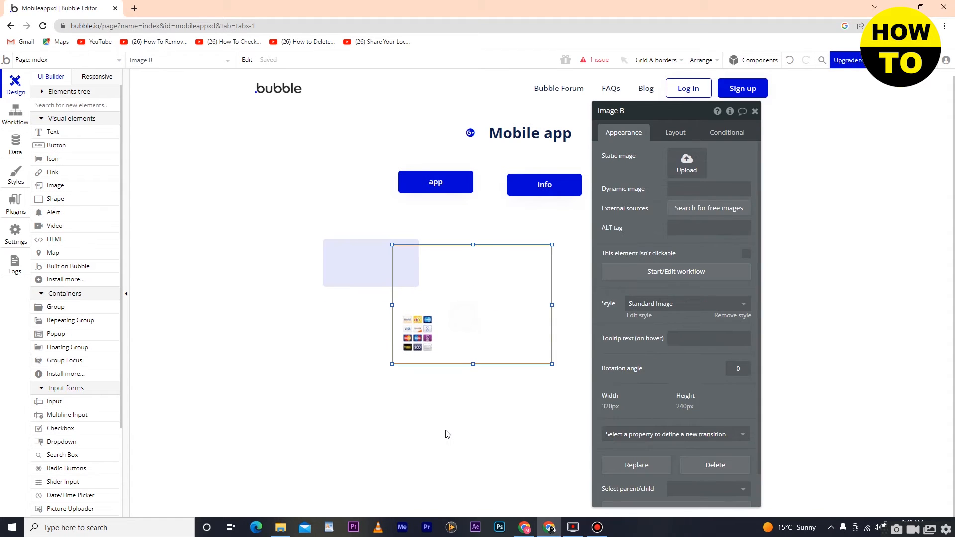
pyautogui.click(446, 434)
pyautogui.moveTo(371, 255); pyautogui.dragTo(450, 242)
# Step: Move the payment-logos image beside the rectangular shape, beneath the info button, and deselect it
pyautogui.click(418, 333)
pyautogui.moveTo(418, 333); pyautogui.dragTo(554, 252)
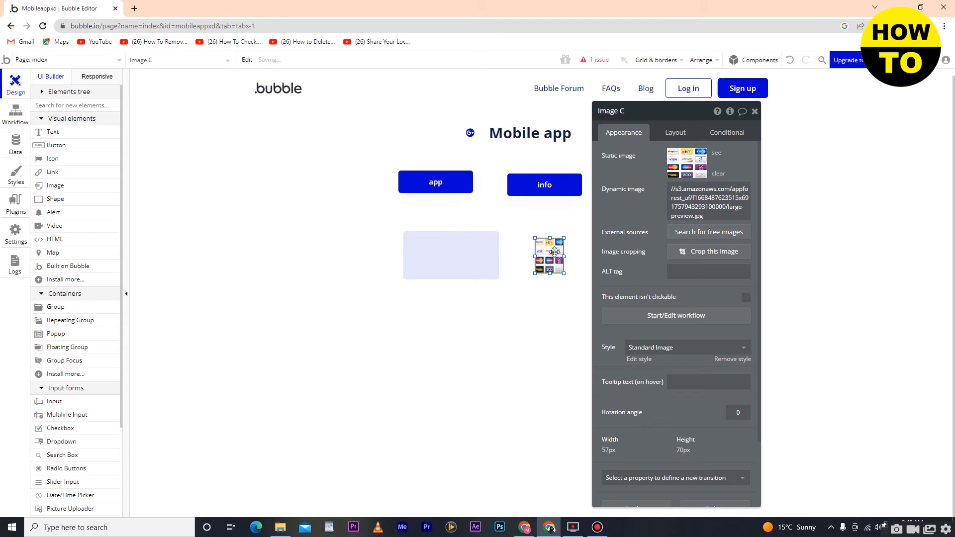
pyautogui.click(454, 390)
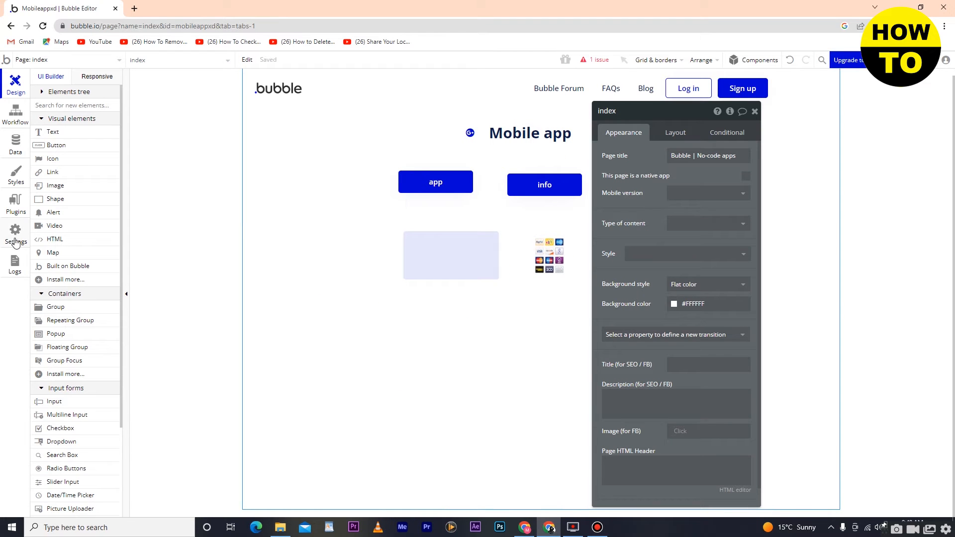
# Step: Add an alert element below the payment-logos image with the text "alret"
pyautogui.click(55, 215)
pyautogui.click(493, 331)
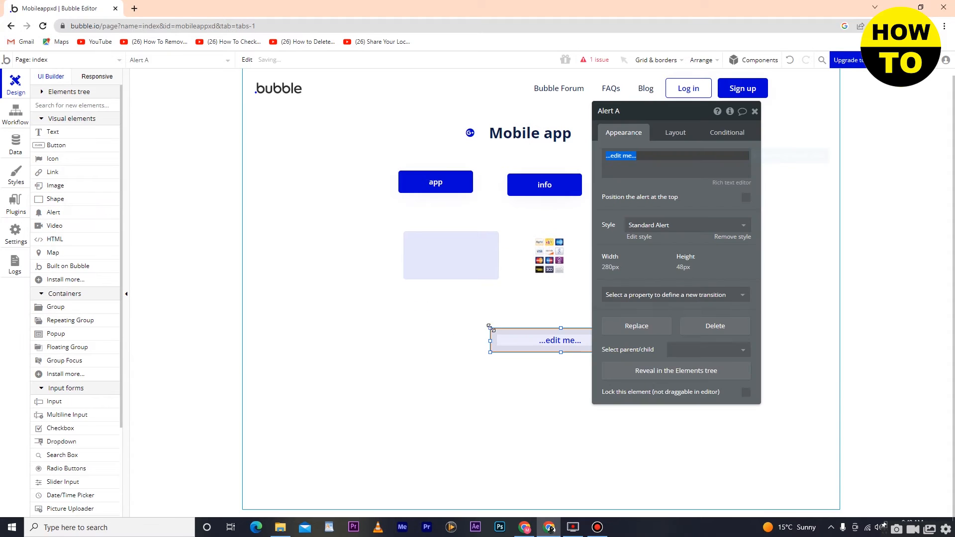
pyautogui.click(658, 177)
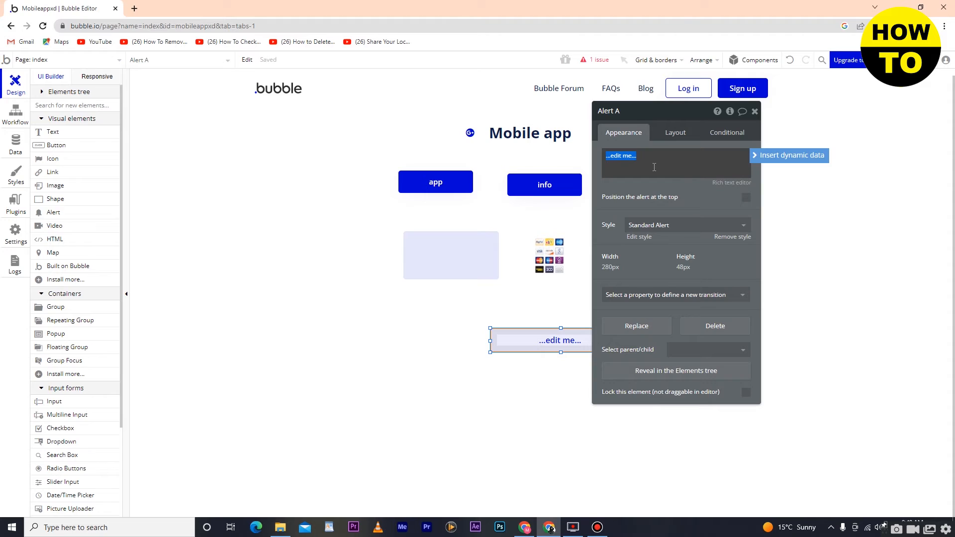
pyautogui.write('alret')
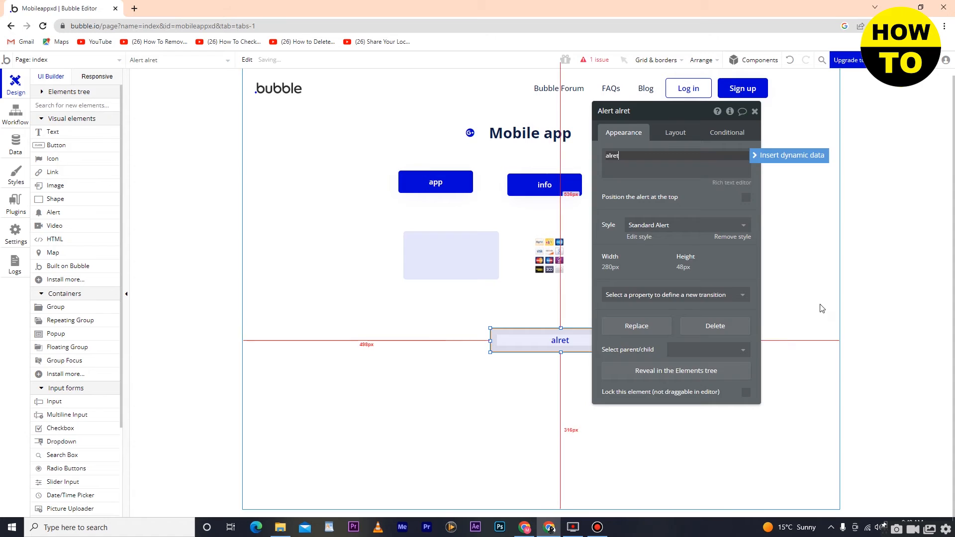
pyautogui.click(562, 378)
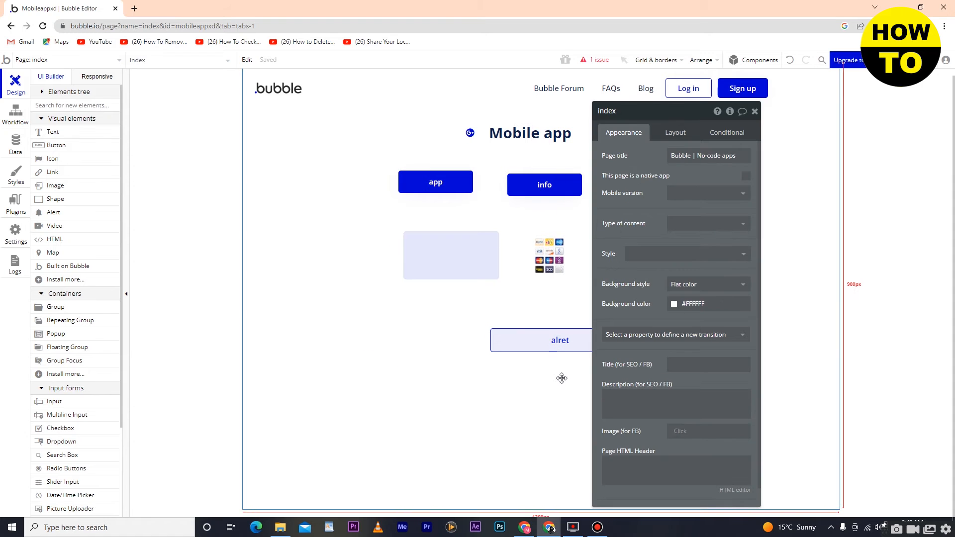
# Step: Shrink the alert element and place it just above the images button
pyautogui.click(755, 110)
pyautogui.click(602, 344)
pyautogui.moveTo(600, 347); pyautogui.dragTo(658, 159)
pyautogui.click(663, 314)
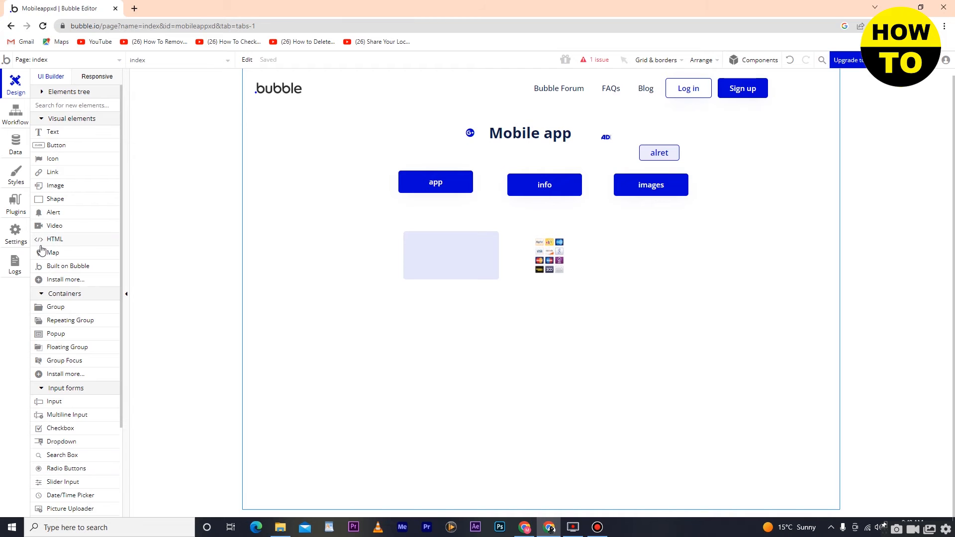
# Step: Add a video element, shrink it to a small box and place it just beneath the rectangular shape
pyautogui.moveTo(54, 229); pyautogui.dragTo(348, 327)
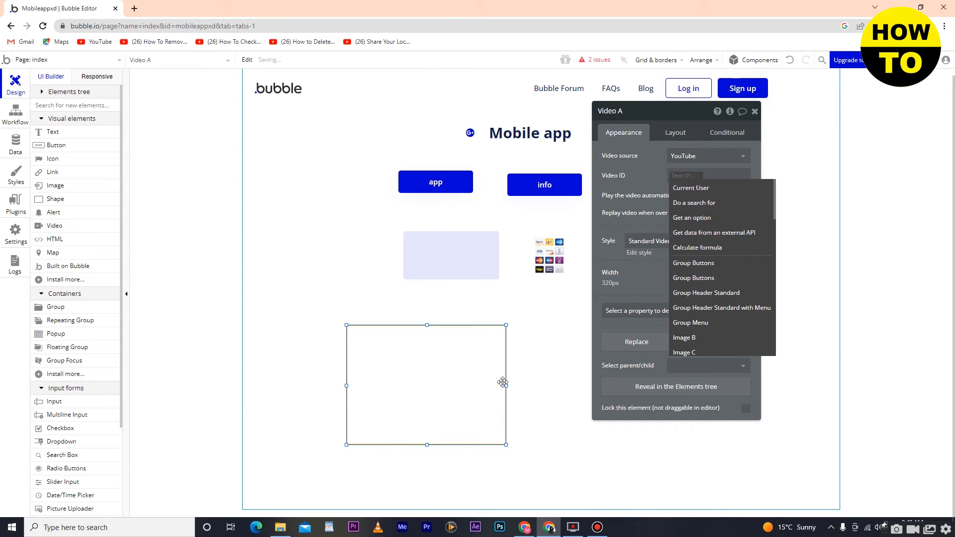
pyautogui.click(339, 284)
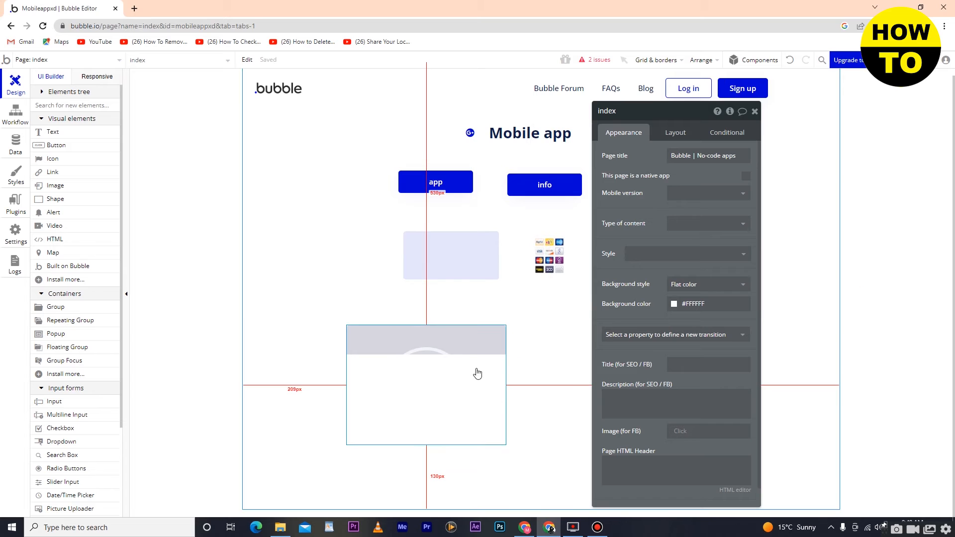
pyautogui.click(755, 111)
pyautogui.click(495, 435)
pyautogui.moveTo(505, 444); pyautogui.dragTo(400, 377)
pyautogui.moveTo(360, 351); pyautogui.dragTo(423, 318)
pyautogui.click(572, 356)
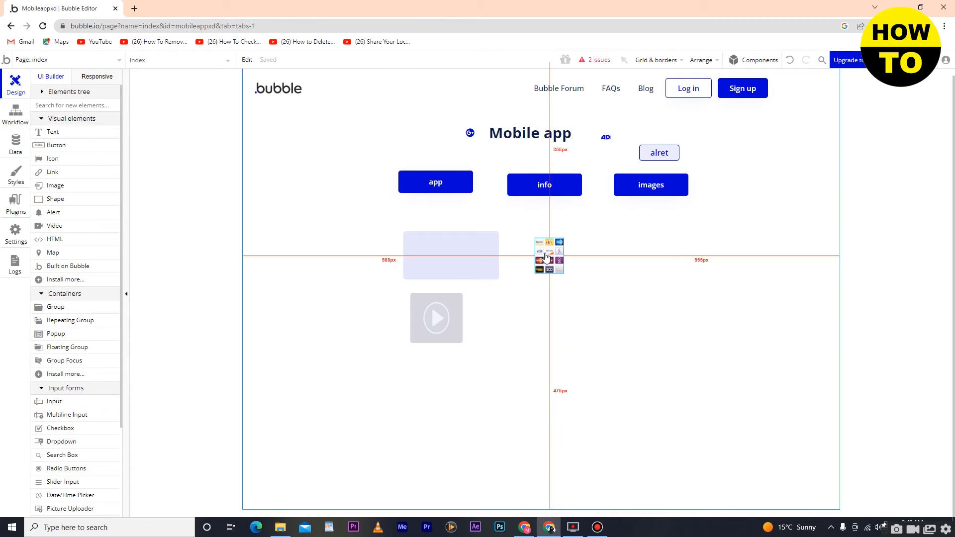
# Step: Add a map element in the lower part of the page and close its properties
pyautogui.click(64, 241)
pyautogui.click(52, 257)
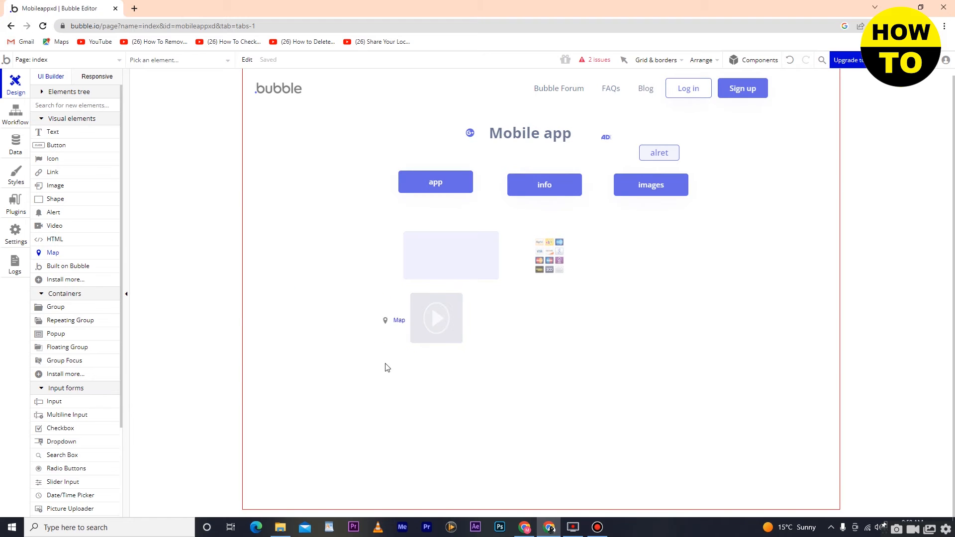
pyautogui.click(419, 423)
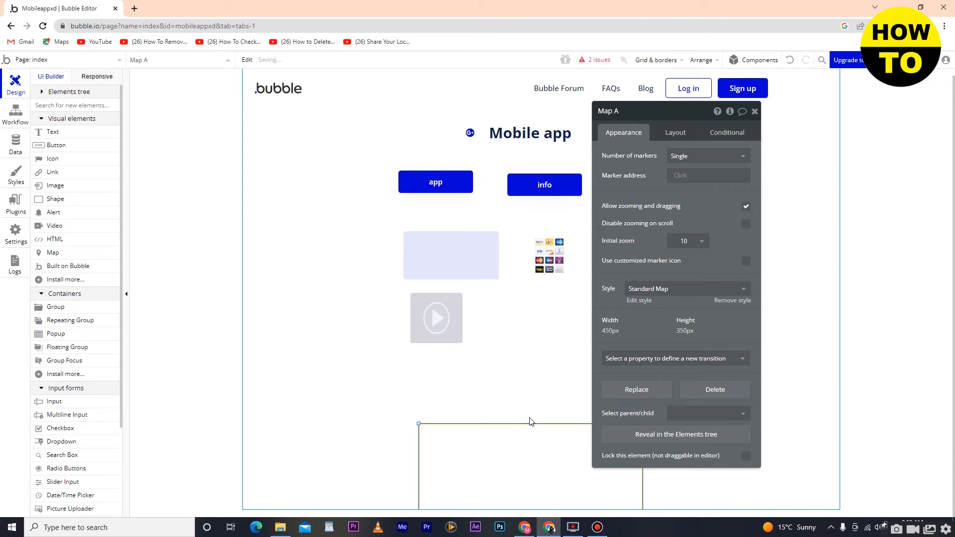
pyautogui.click(755, 111)
# Step: Shrink the map and place it beside the video element beneath the payment-logos image, dismissing the browser's location request
pyautogui.moveTo(567, 455); pyautogui.dragTo(595, 313)
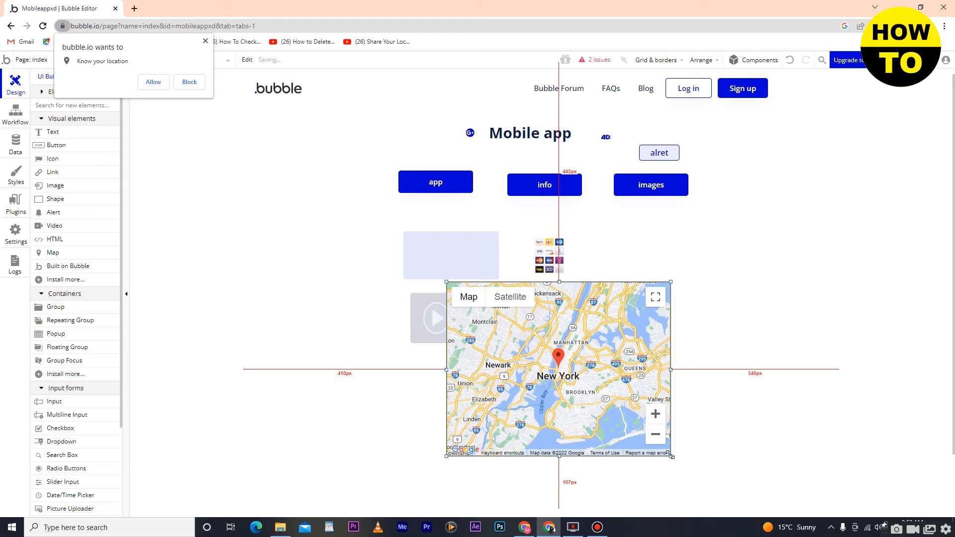
pyautogui.moveTo(671, 460); pyautogui.dragTo(507, 324)
pyautogui.click(206, 41)
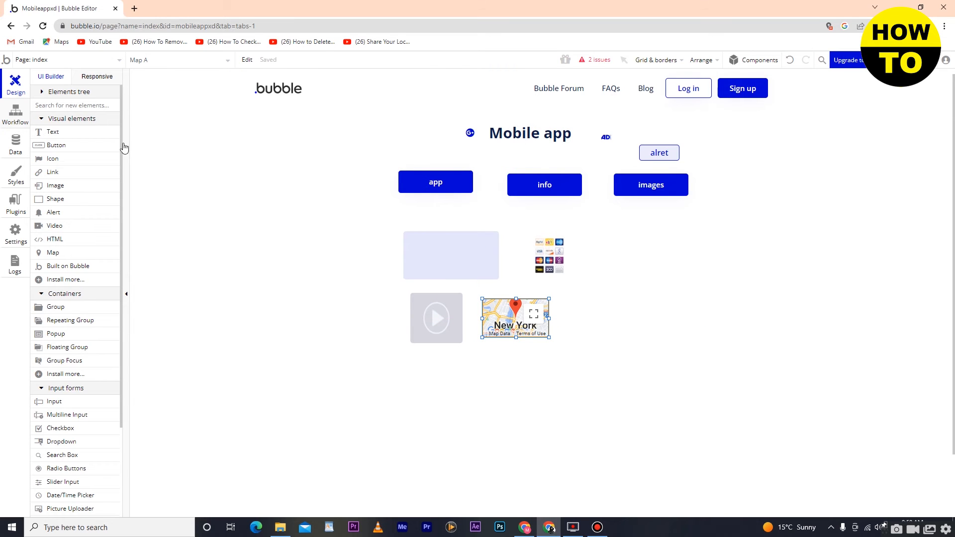
pyautogui.click(457, 188)
pyautogui.click(707, 293)
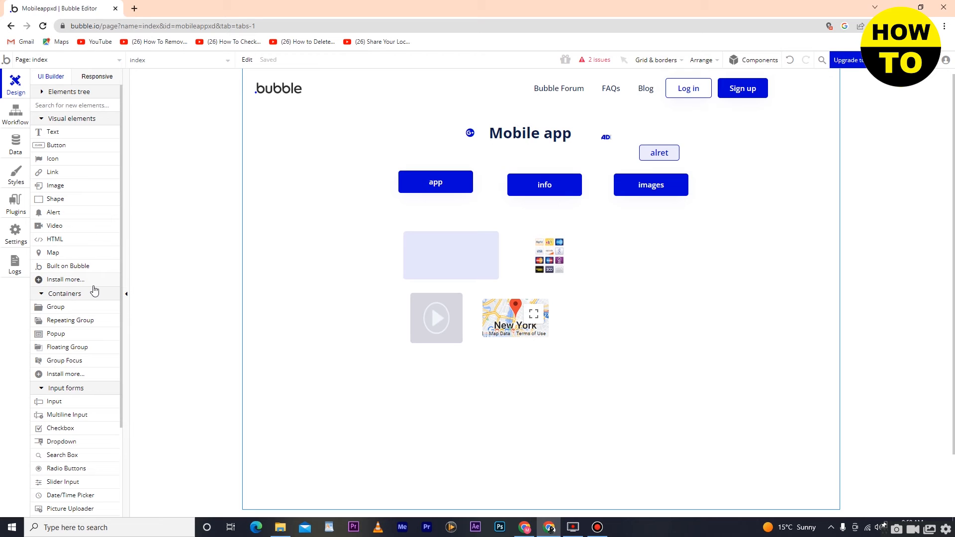
pyautogui.click(70, 312)
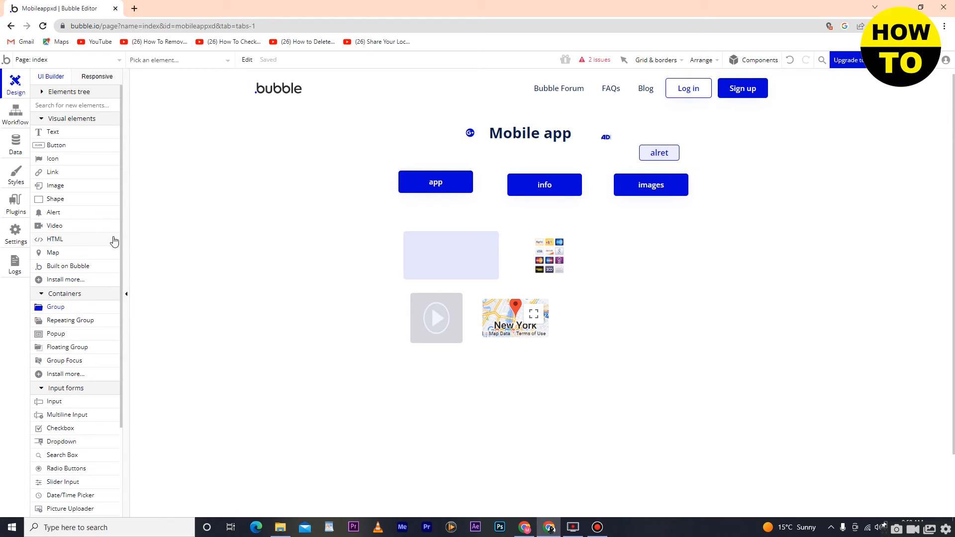
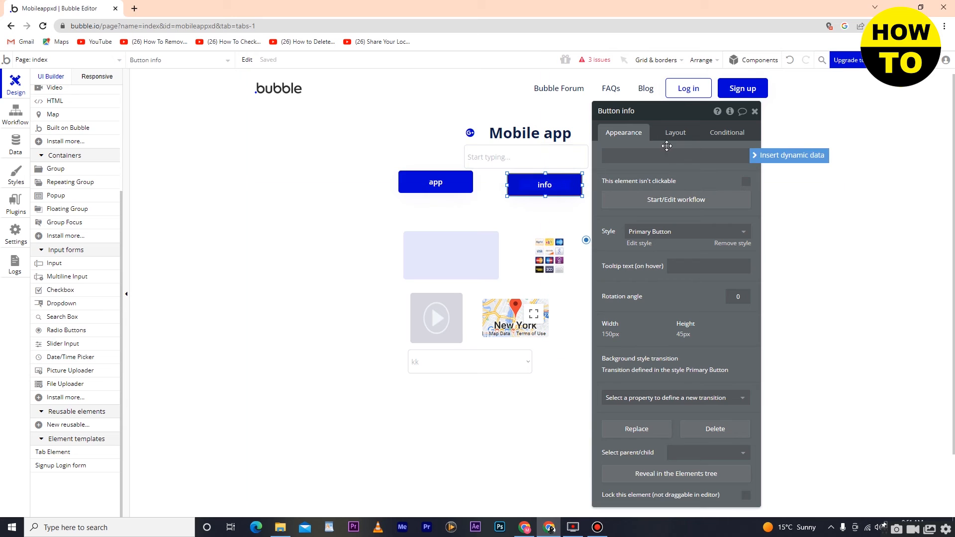
# Step: Add a blank condition to the info button, browse its data sources without choosing one, and close the button's properties
pyautogui.click(727, 133)
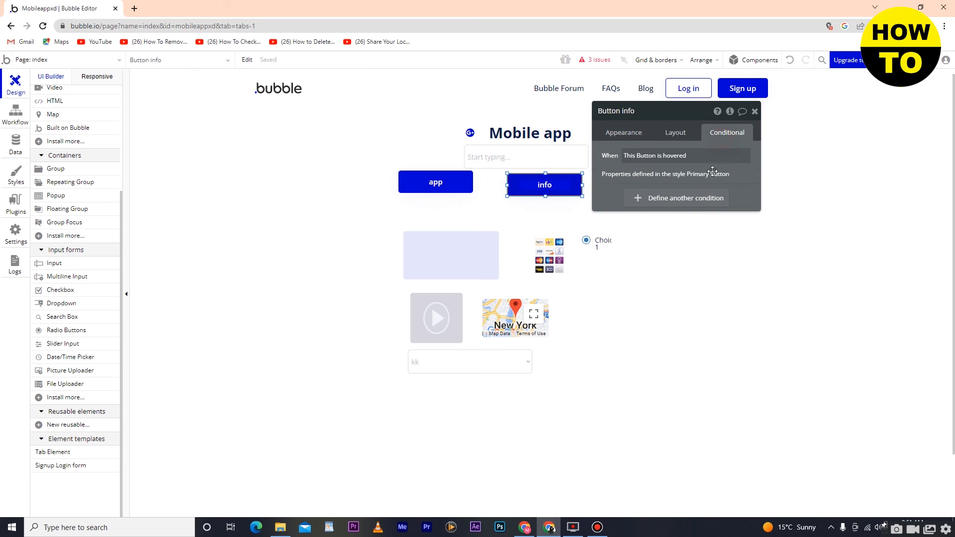
pyautogui.click(673, 201)
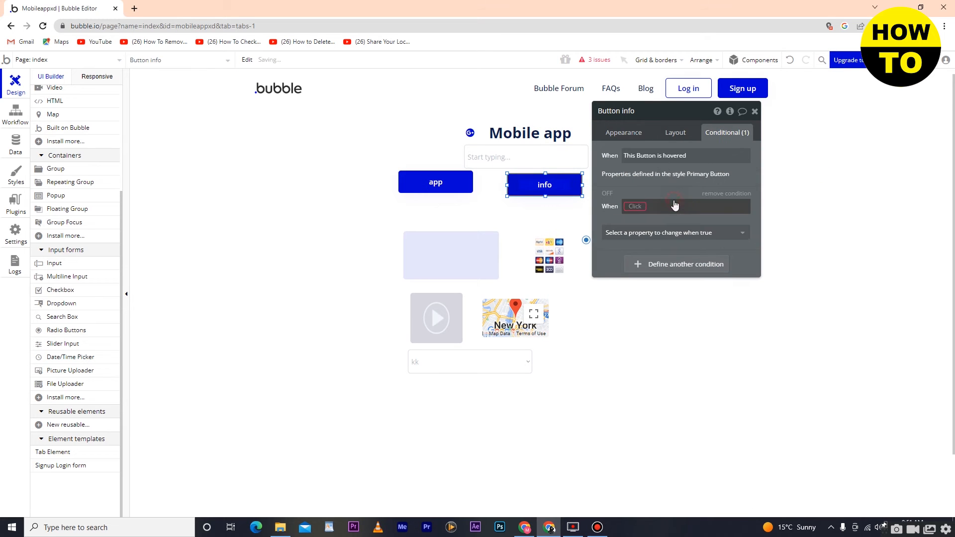
pyautogui.click(641, 207)
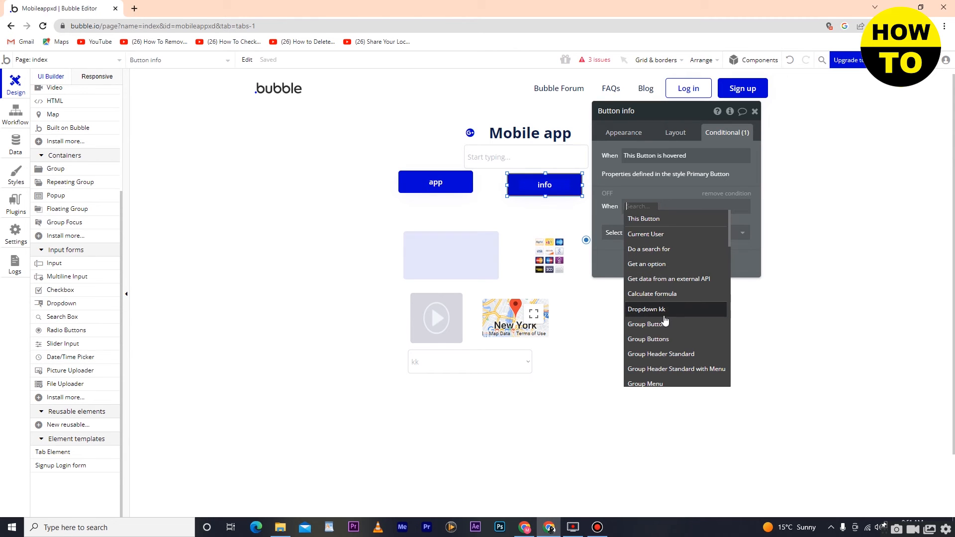
pyautogui.scroll(-3, 672, 316)
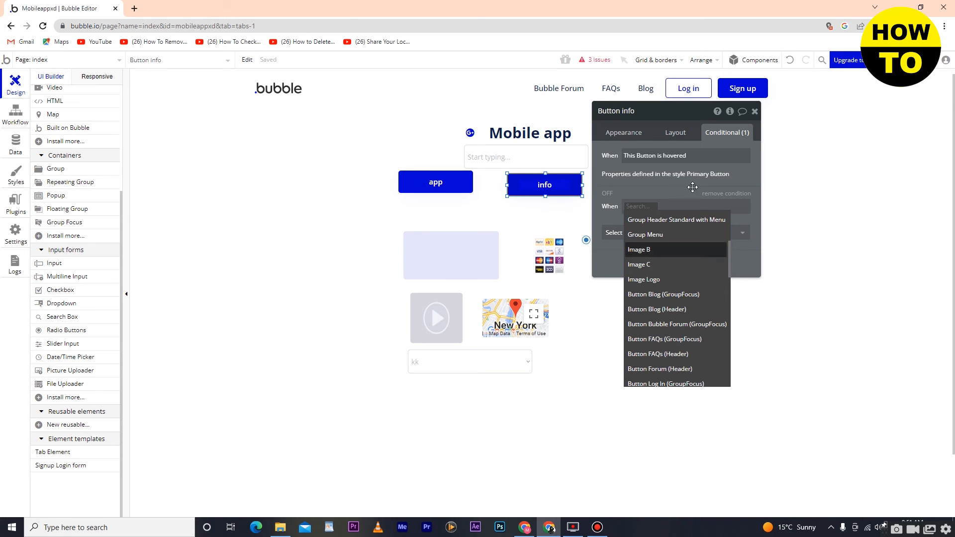
pyautogui.click(755, 112)
# Step: Add a condition to the kk dropdown reading "This Dropdown's value is Get an option", without choosing an option set, and close its properties
pyautogui.doubleClick(506, 360)
pyautogui.click(727, 132)
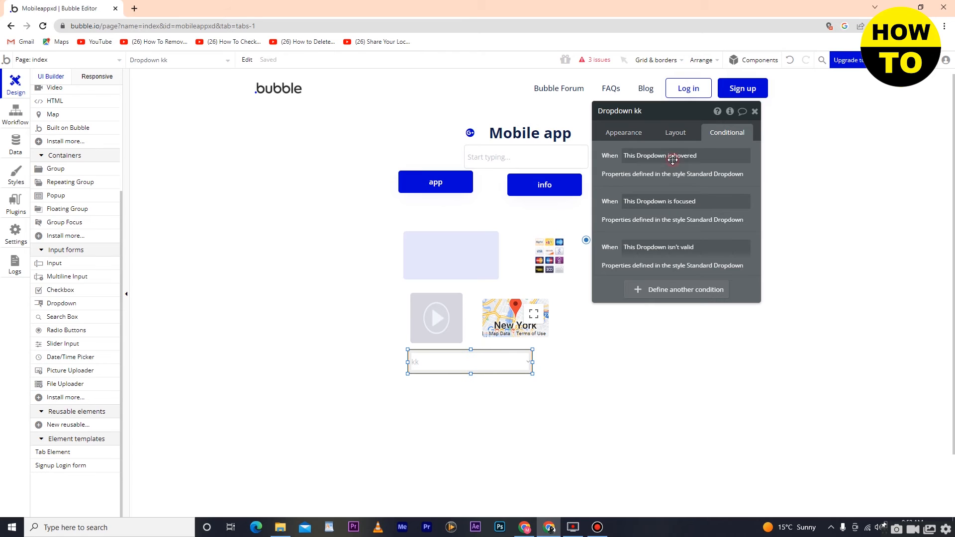
pyautogui.click(676, 291)
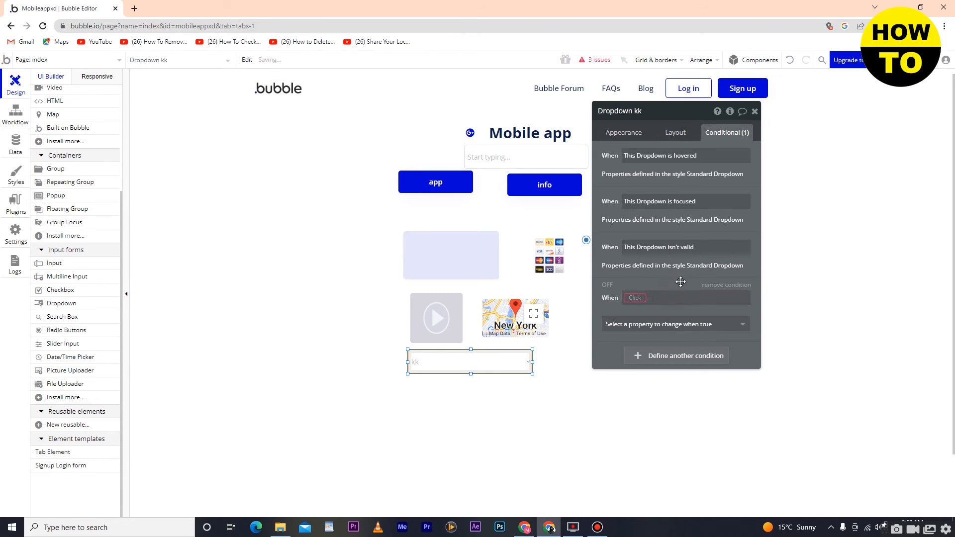
pyautogui.click(644, 300)
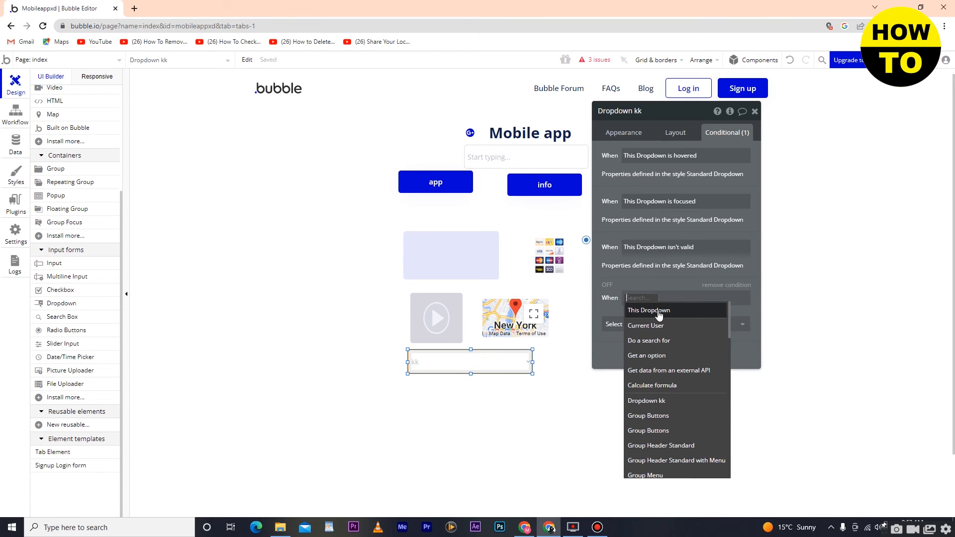
pyautogui.click(656, 310)
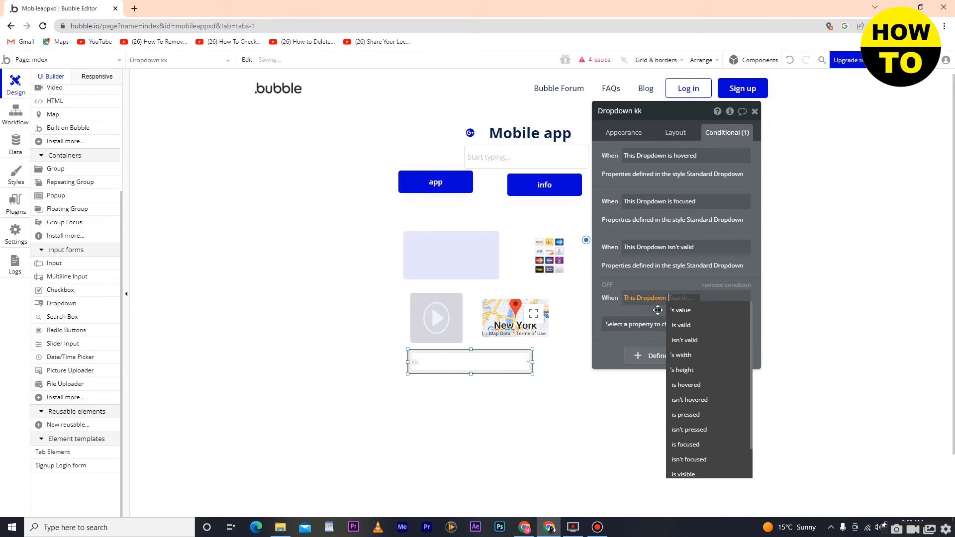
pyautogui.click(698, 311)
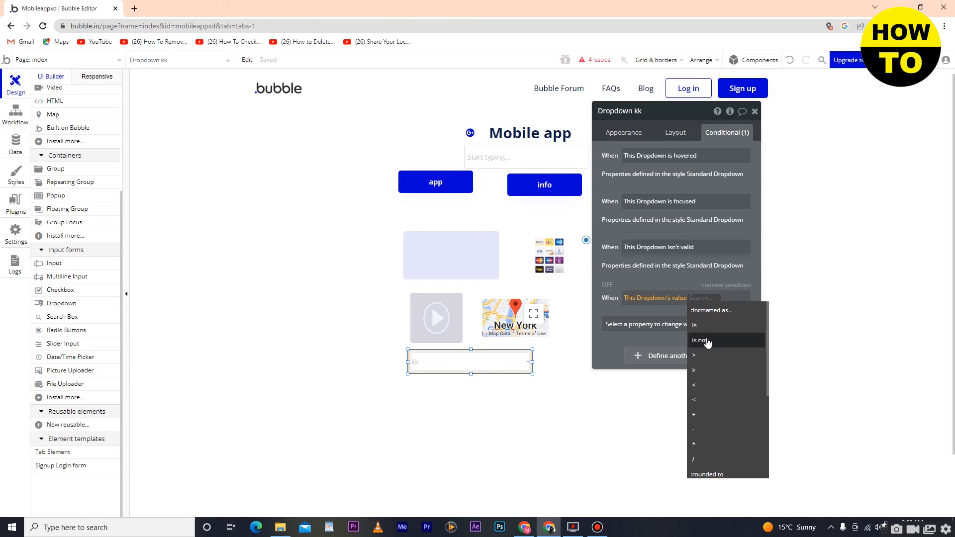
pyautogui.click(703, 327)
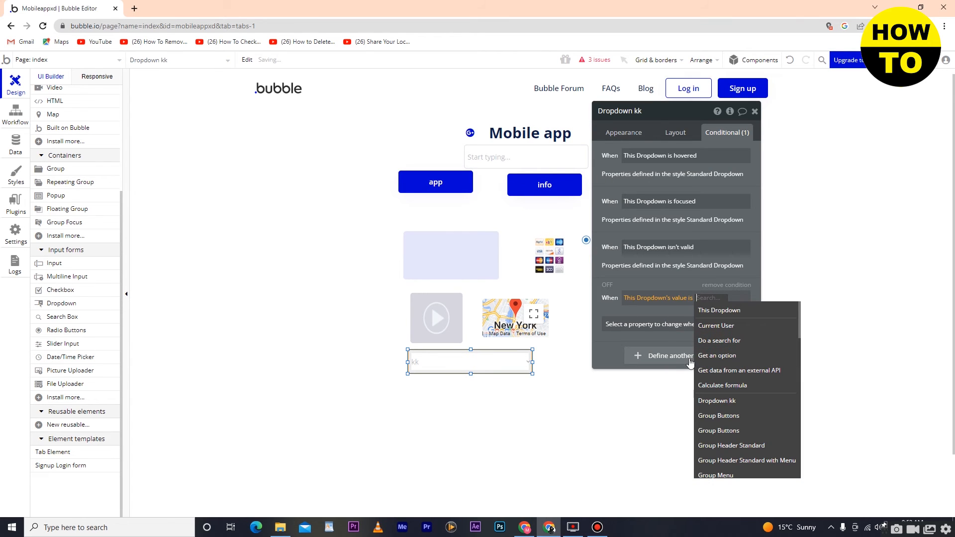
pyautogui.click(712, 357)
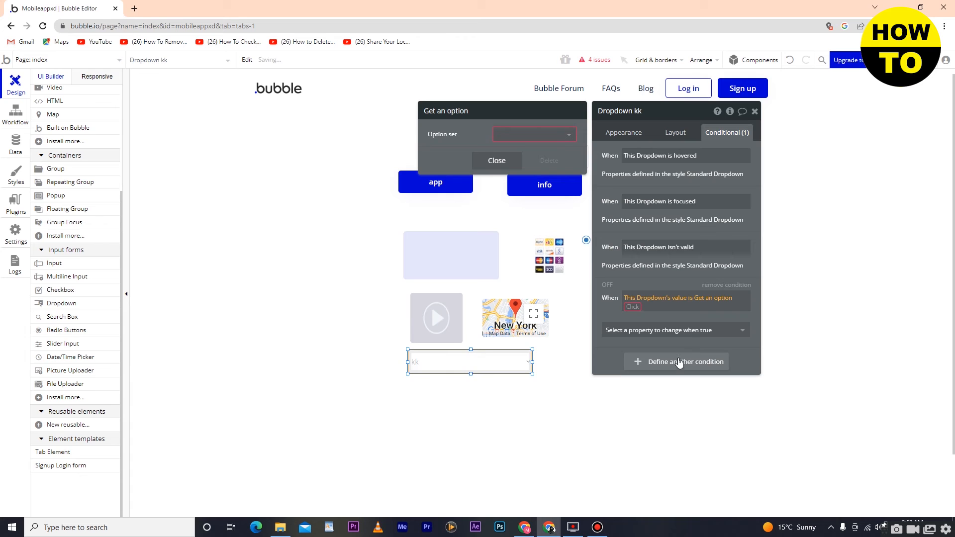
pyautogui.click(567, 135)
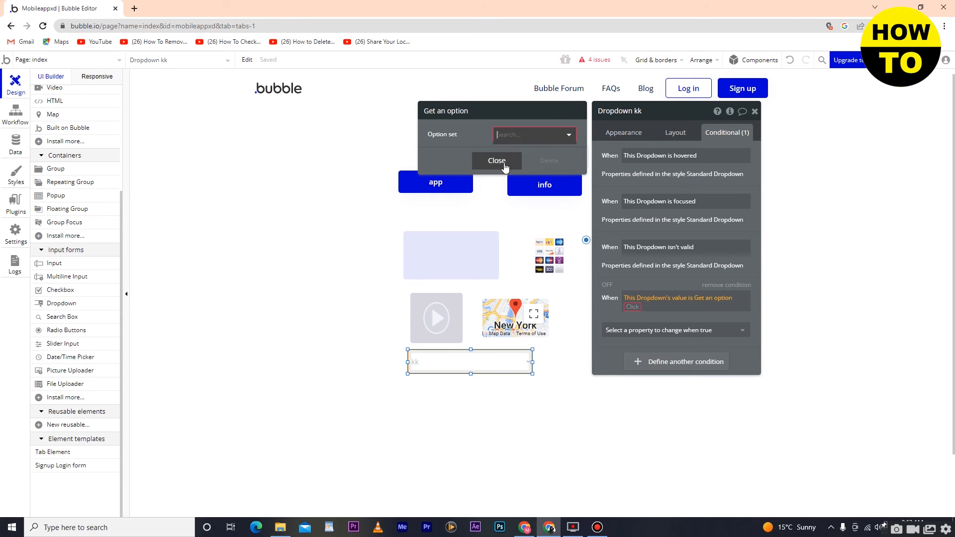
pyautogui.click(755, 111)
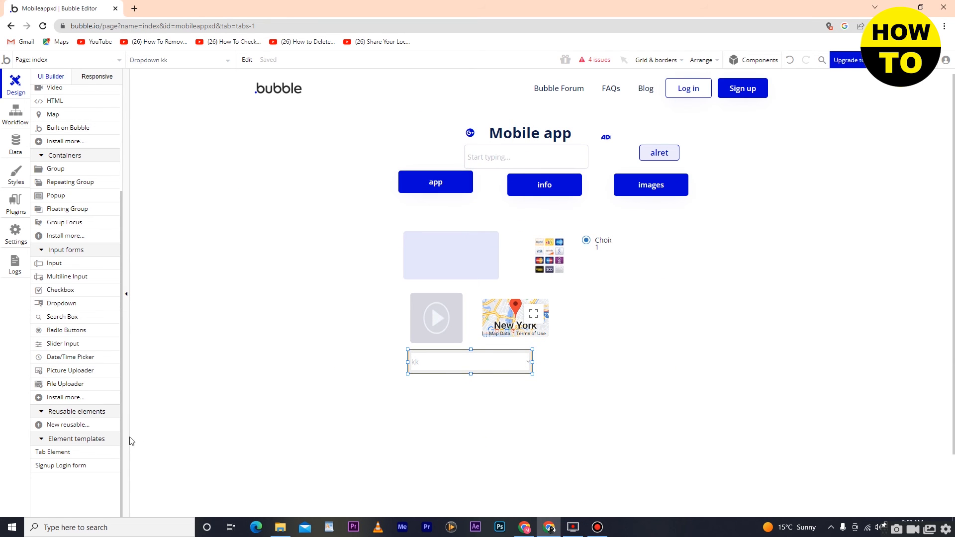
# Step: Add a tiny Date/Time Picker beside the kk dropdown beneath the map, and close its properties
pyautogui.click(72, 357)
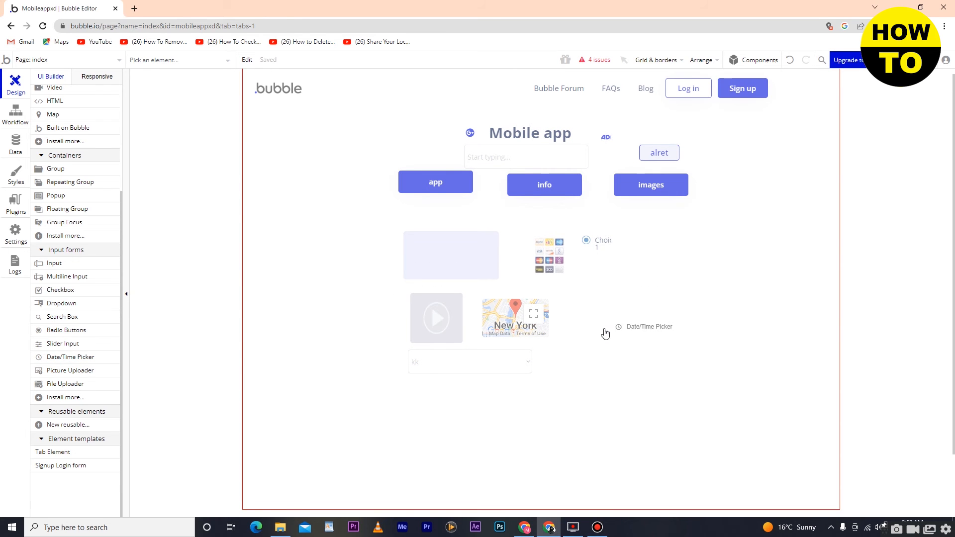
pyautogui.click(564, 359)
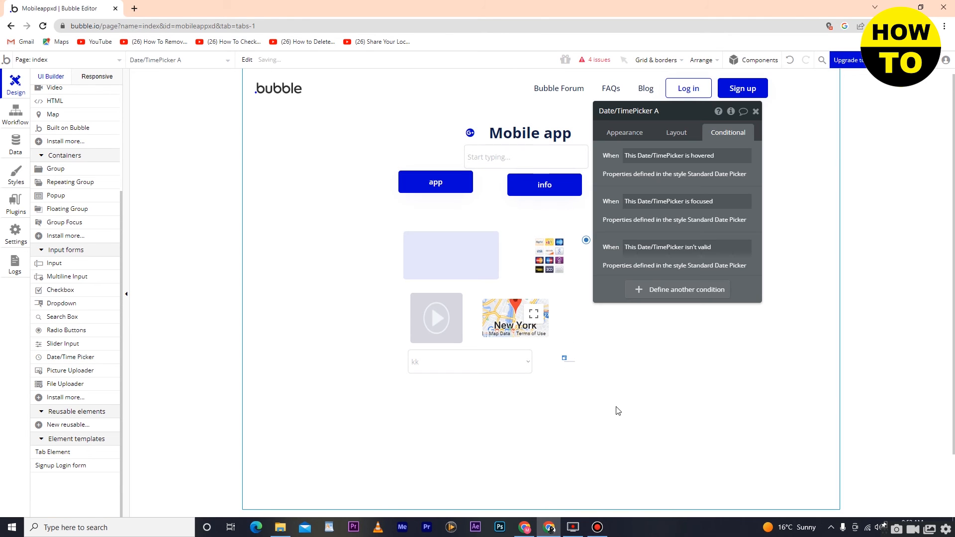
pyautogui.click(625, 133)
pyautogui.click(756, 111)
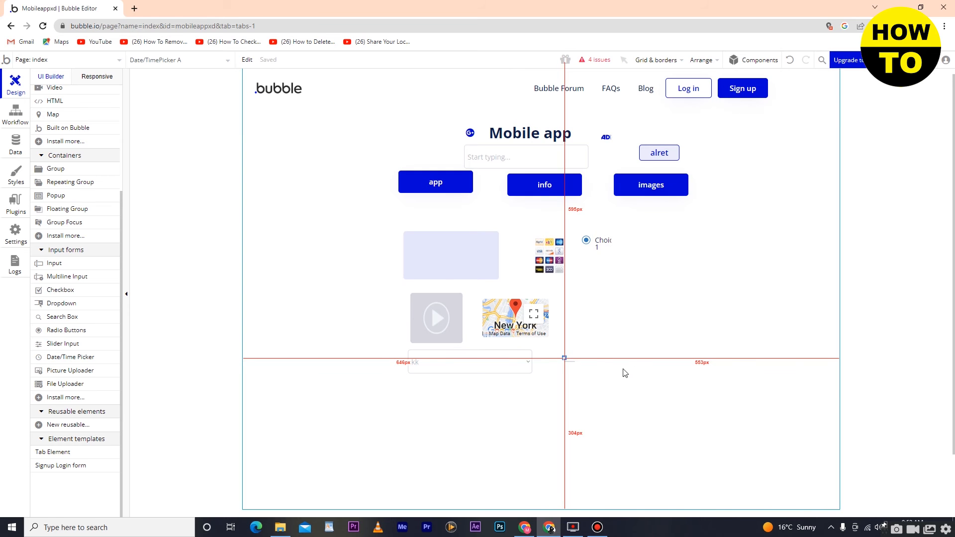
pyautogui.click(591, 357)
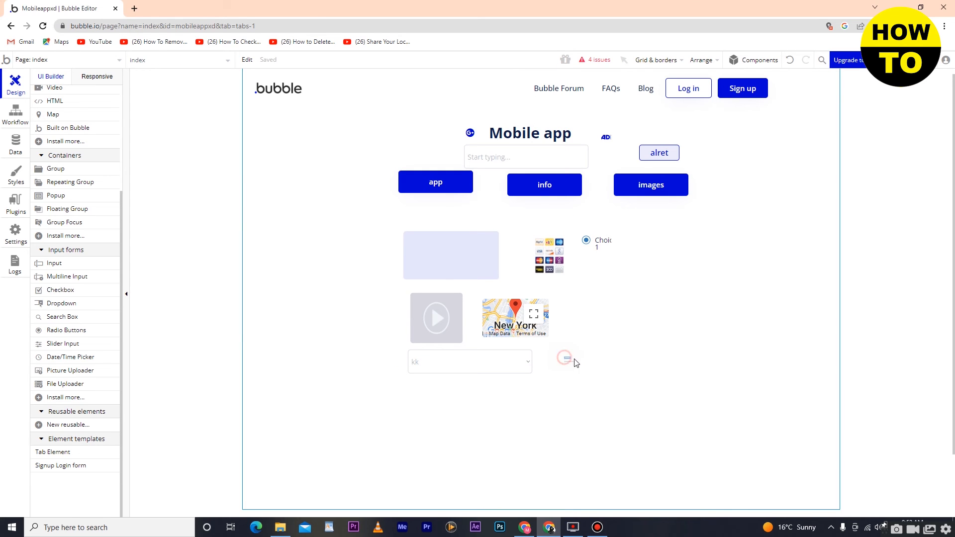
pyautogui.doubleClick(568, 362)
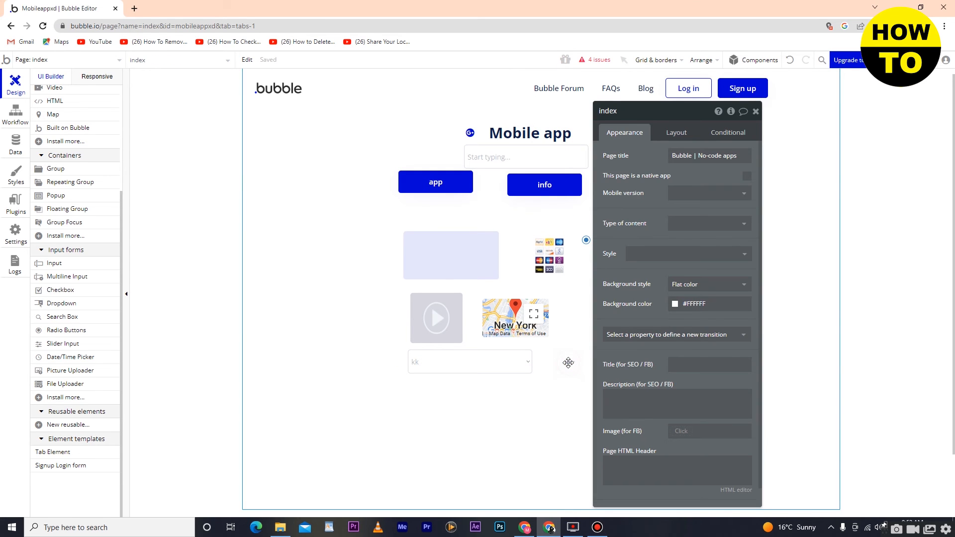
# Step: Add a Picture Uploader about 287 by 162 px in the lower part of the page, beyond the date/time picker, and close its properties
pyautogui.click(61, 343)
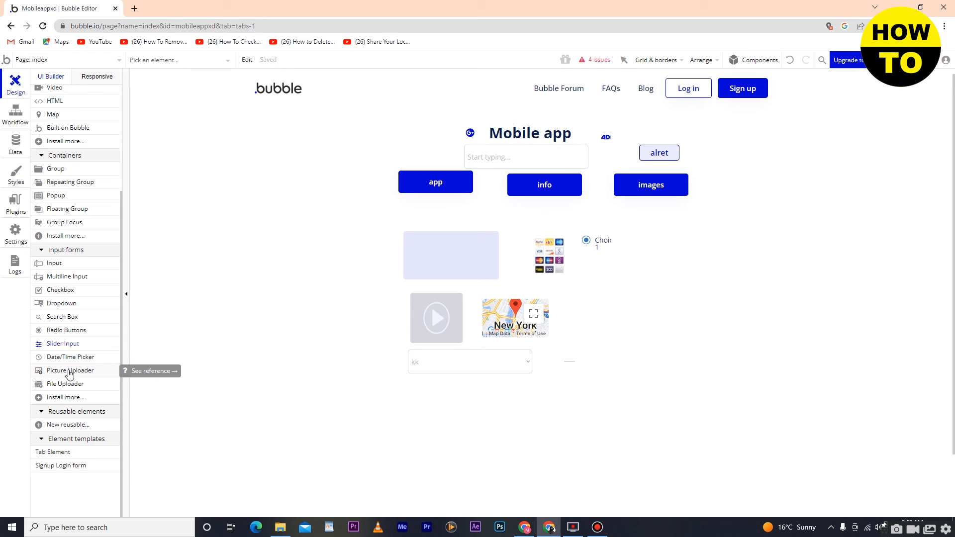
pyautogui.moveTo(70, 374); pyautogui.dragTo(772, 404)
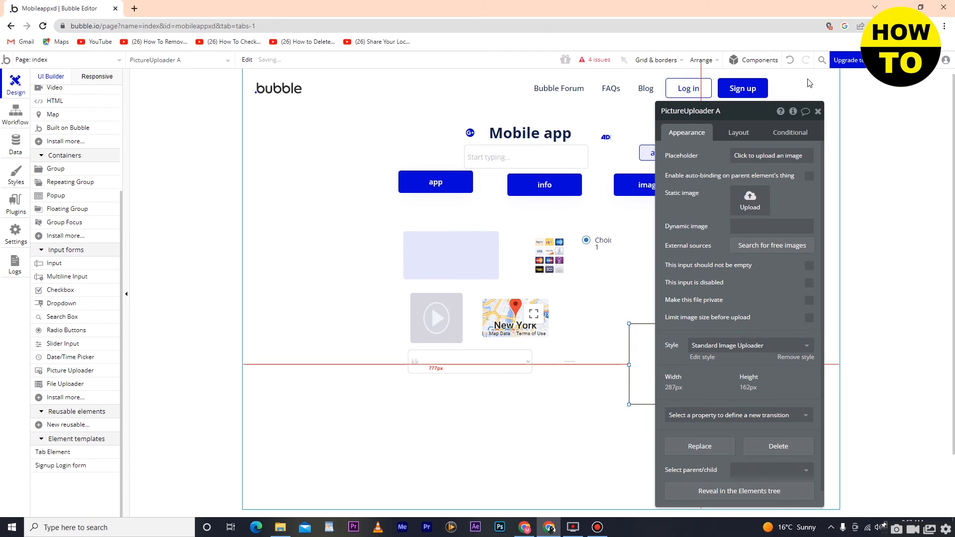
pyautogui.click(754, 134)
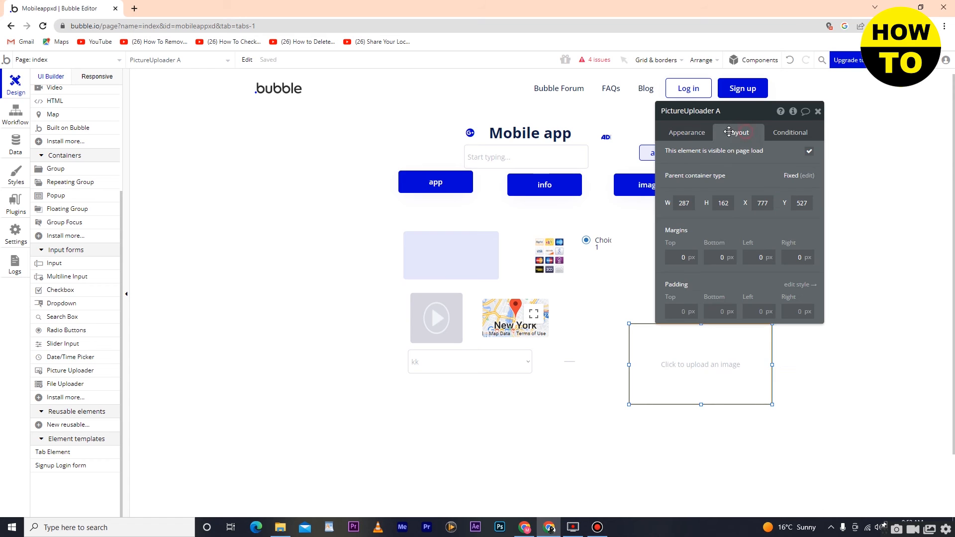
pyautogui.click(689, 134)
pyautogui.click(816, 112)
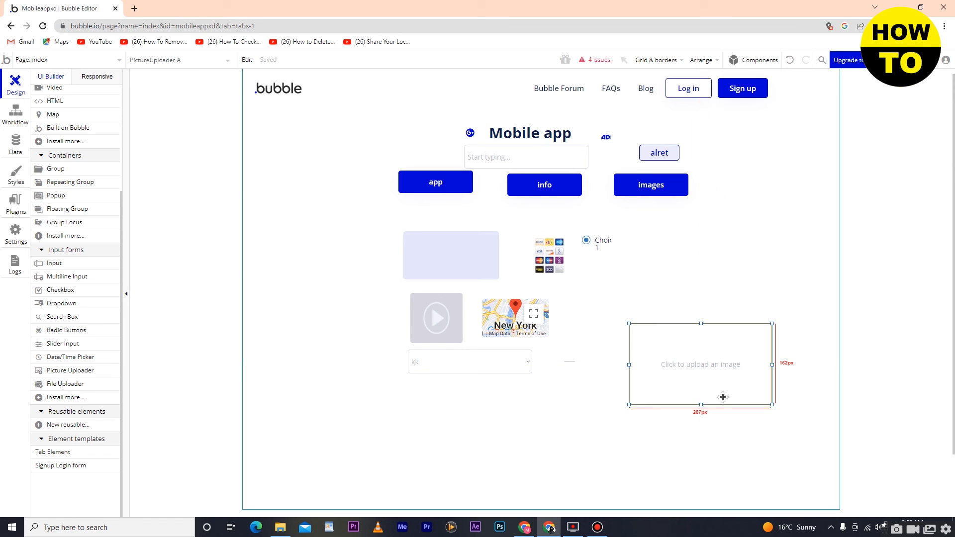
pyautogui.doubleClick(706, 367)
pyautogui.click(818, 111)
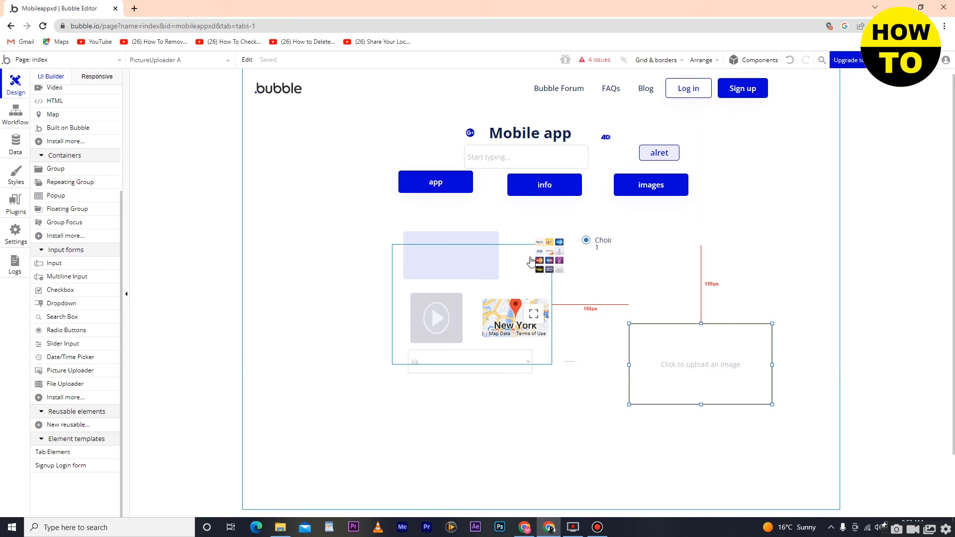
# Step: Open the app's element styles and view the settings of the Flat Button style
pyautogui.click(76, 388)
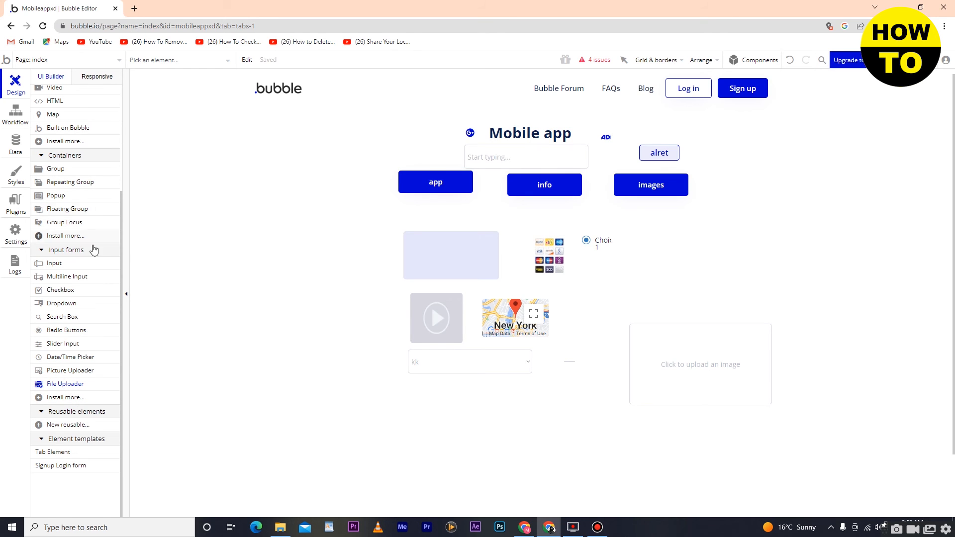
pyautogui.moveTo(121, 243); pyautogui.dragTo(132, 80)
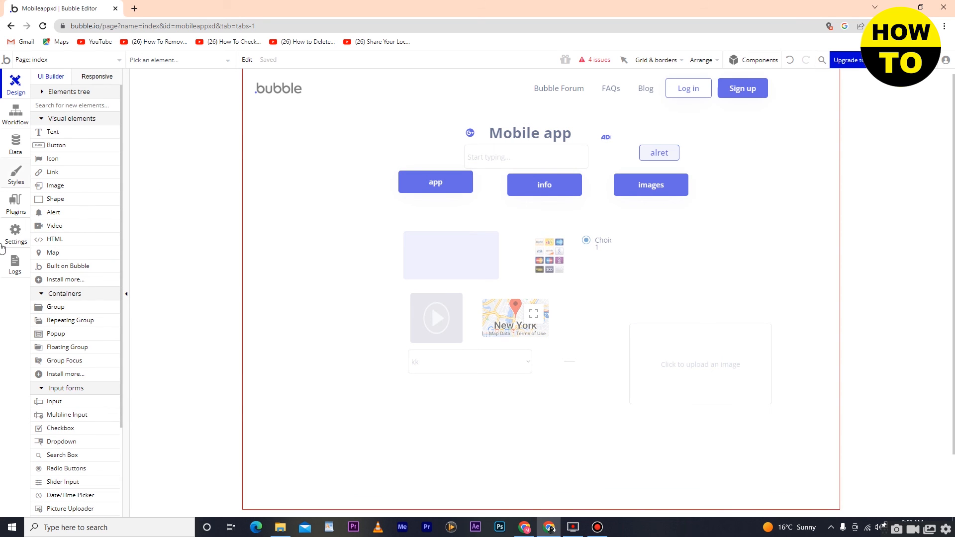
pyautogui.click(15, 179)
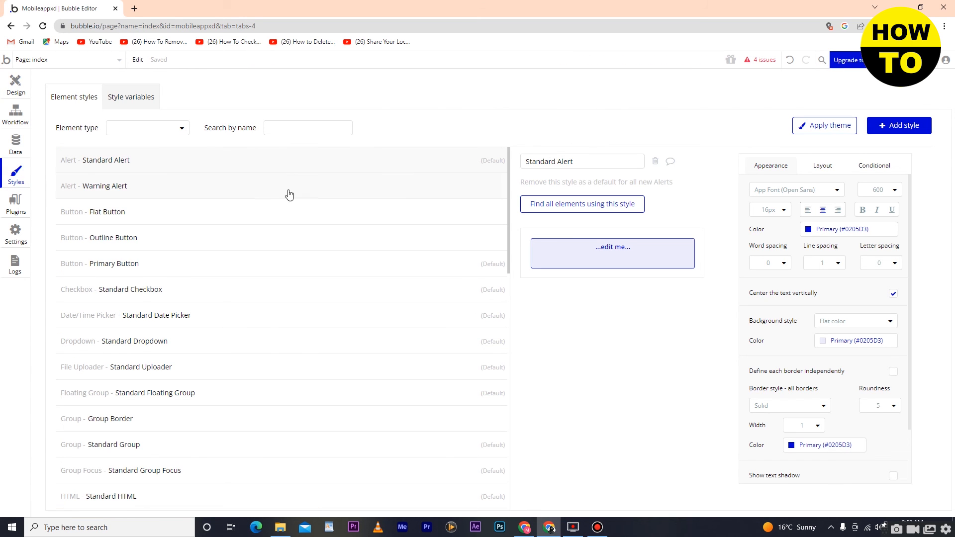
pyautogui.click(110, 213)
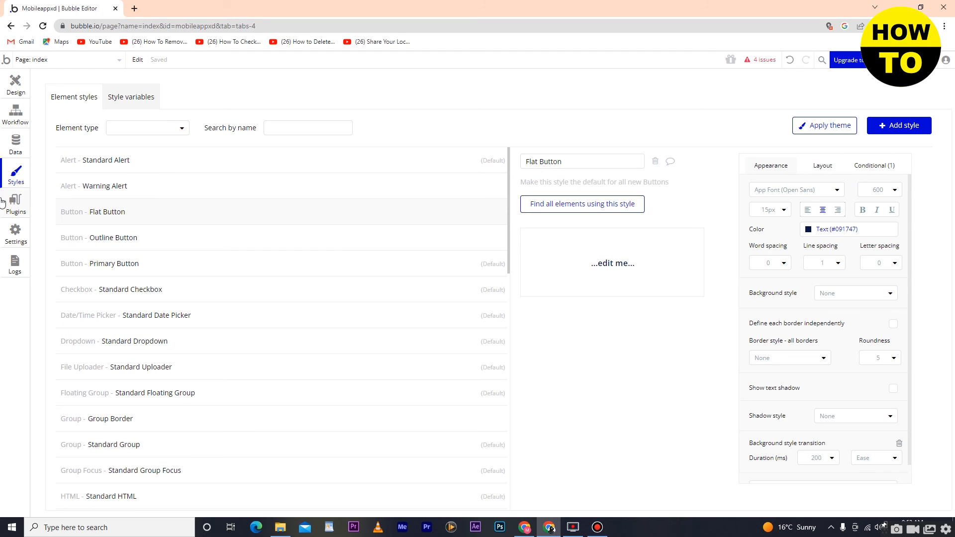
# Step: Install the Google Material Icons plugin and return to the index page's design
pyautogui.click(16, 204)
pyautogui.click(416, 88)
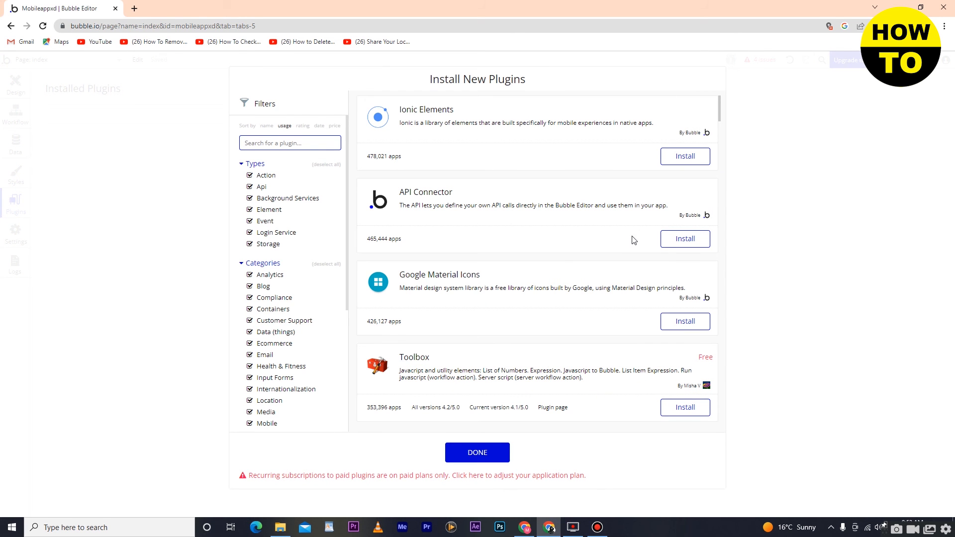
pyautogui.click(686, 322)
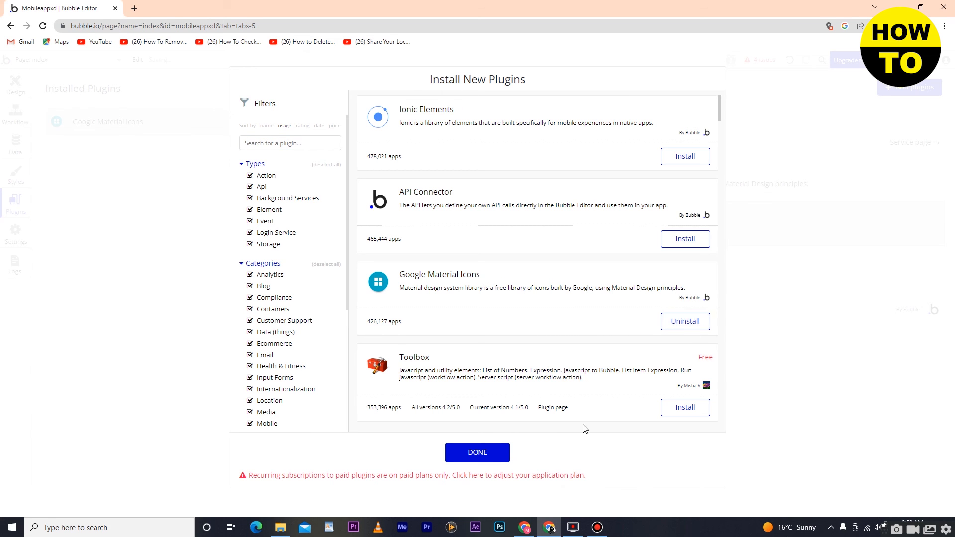
pyautogui.click(477, 451)
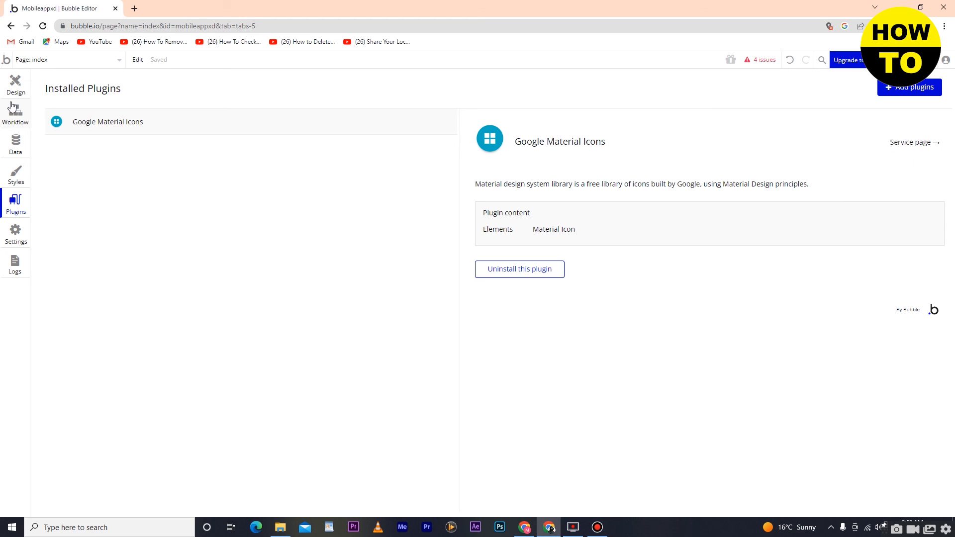
pyautogui.click(16, 85)
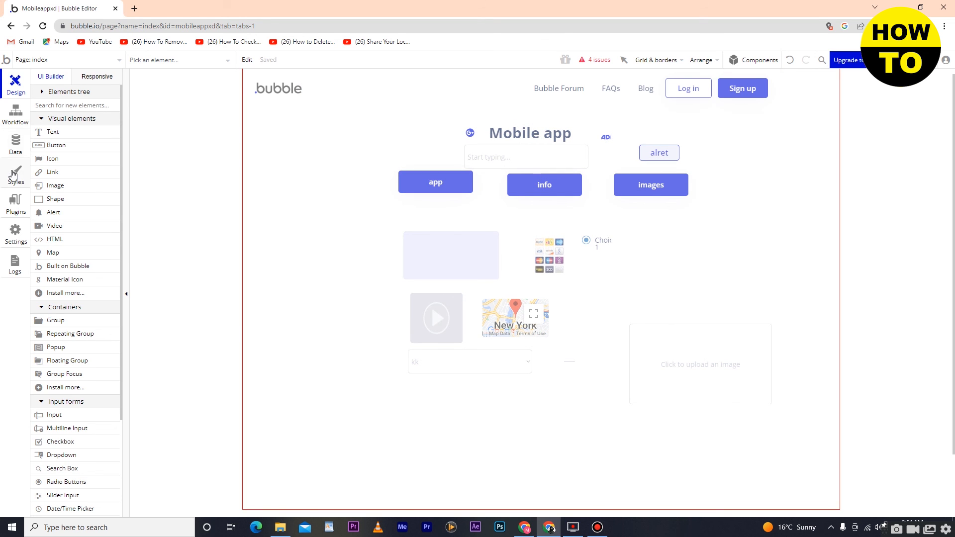
pyautogui.scroll(-1, 98, 181)
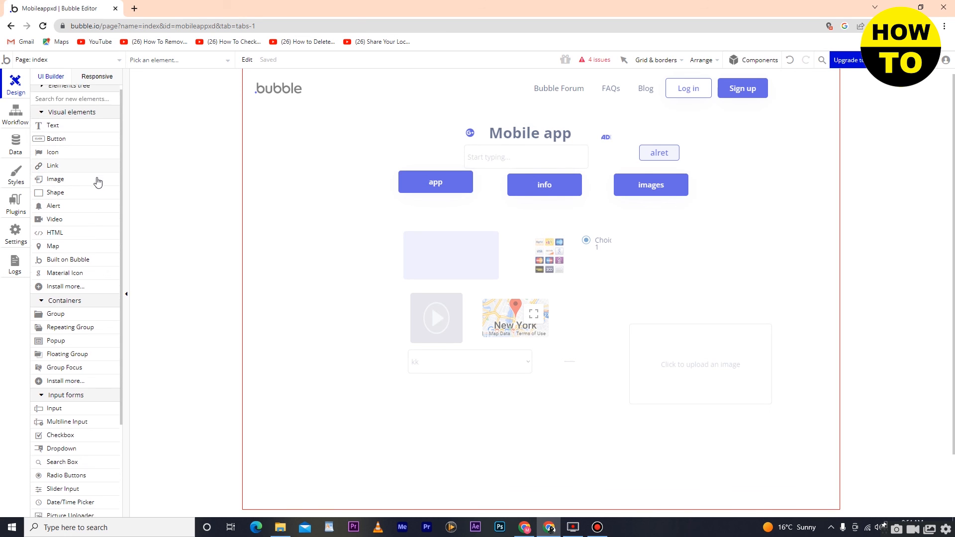
pyautogui.scroll(-3, 113, 305)
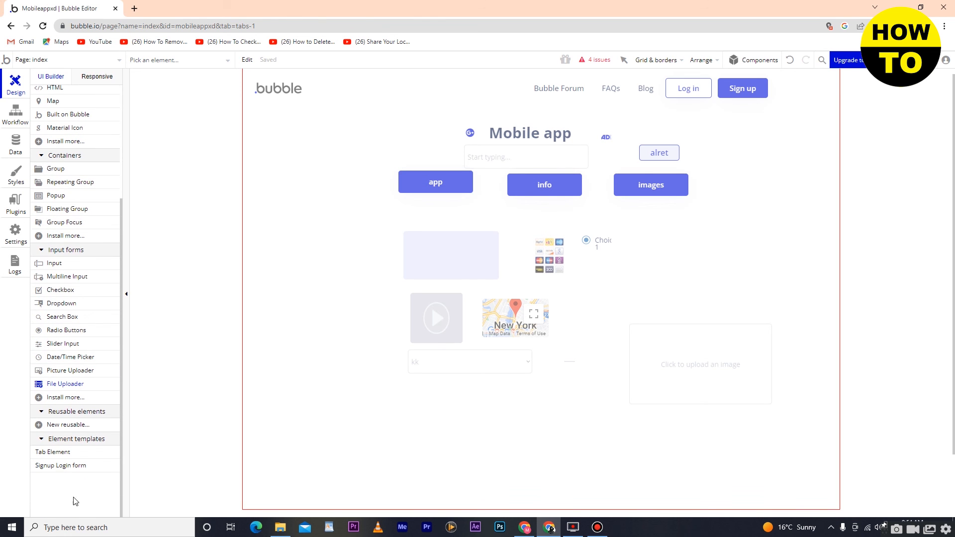
# Step: Add a Signup Login form template about 307 by 382 px, then rearrange its parts beside the images button with Sign up beneath Password
pyautogui.moveTo(54, 473); pyautogui.dragTo(699, 279)
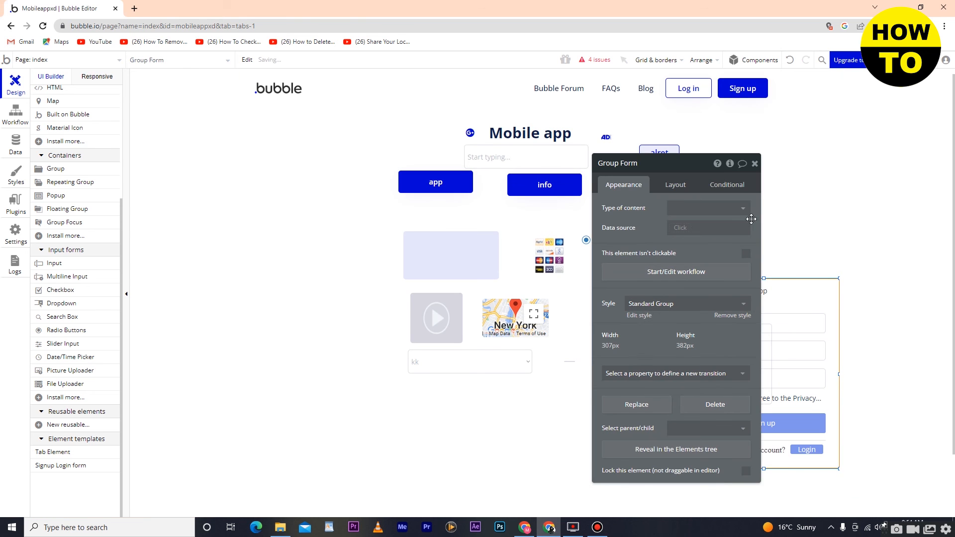
pyautogui.click(755, 164)
pyautogui.moveTo(768, 309); pyautogui.dragTo(741, 265)
pyautogui.moveTo(763, 332); pyautogui.dragTo(801, 234)
pyautogui.moveTo(769, 379); pyautogui.dragTo(666, 492)
pyautogui.moveTo(750, 337); pyautogui.dragTo(785, 198)
pyautogui.click(676, 490)
pyautogui.moveTo(677, 490); pyautogui.dragTo(769, 228)
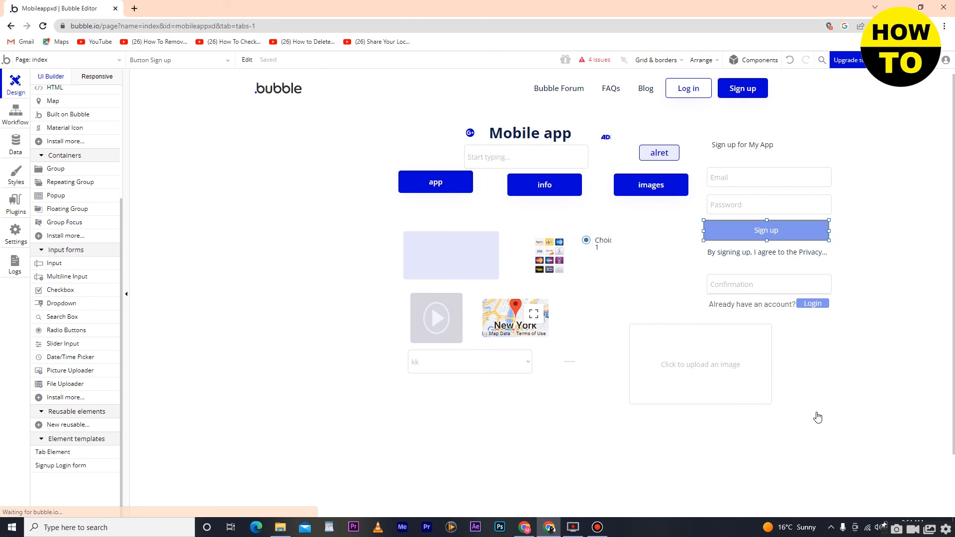
pyautogui.click(811, 405)
# Step: Move the Sign up group slightly lower on the page, view its appearance properties and close them
pyautogui.click(772, 237)
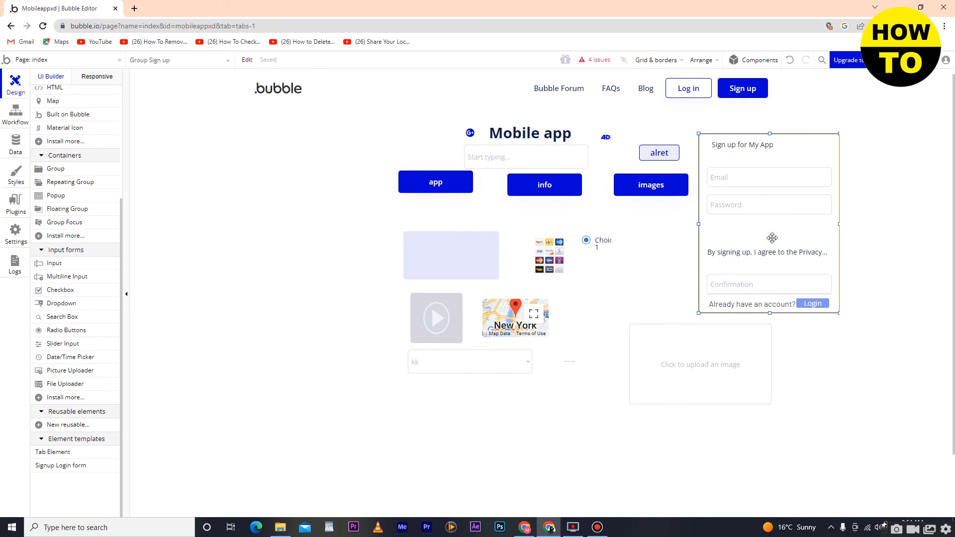
pyautogui.moveTo(772, 238); pyautogui.dragTo(772, 254)
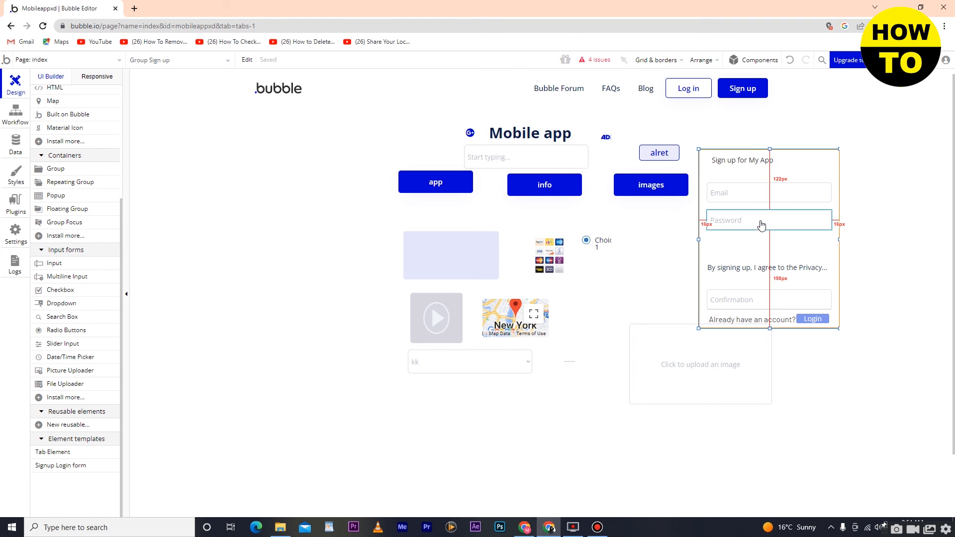
pyautogui.scroll(-2, 761, 246)
pyautogui.scroll(2, 761, 246)
pyautogui.doubleClick(761, 244)
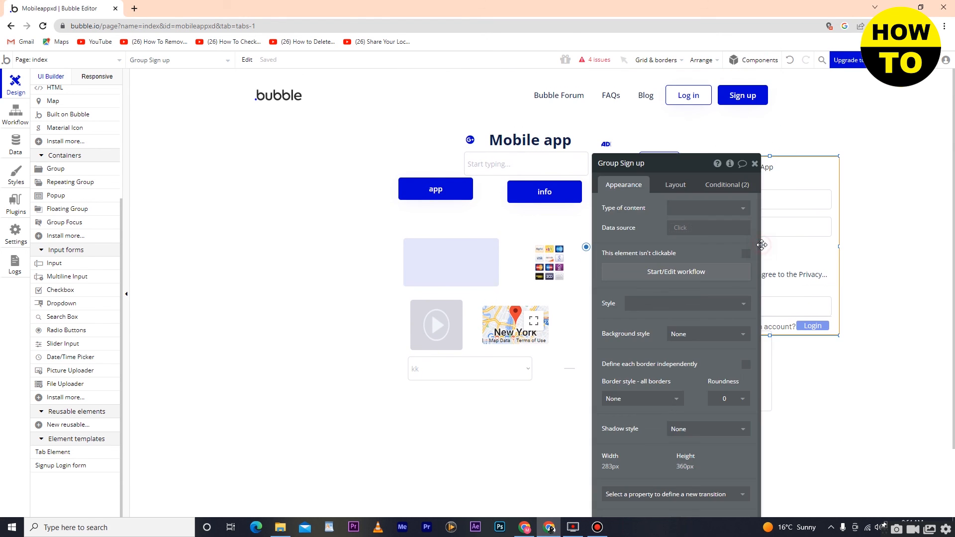
pyautogui.click(754, 163)
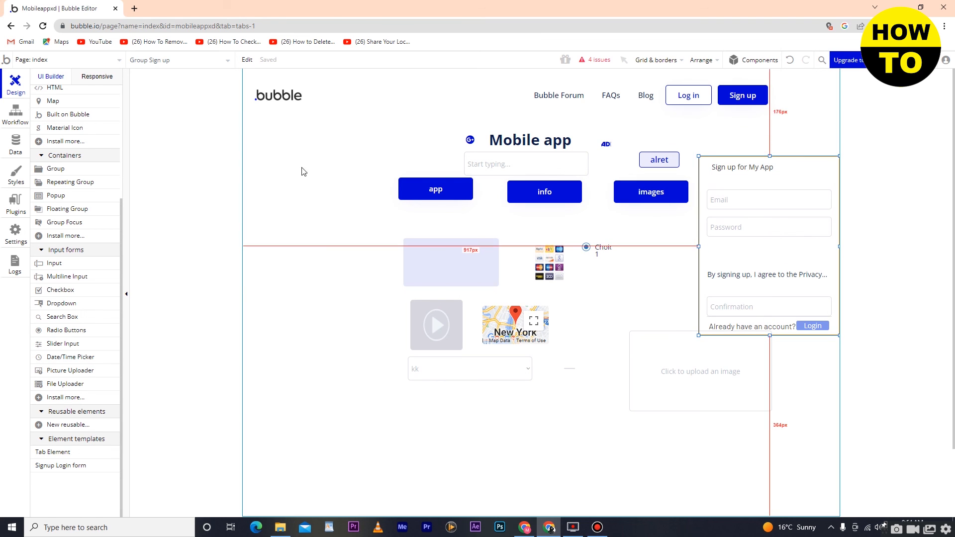
pyautogui.scroll(-2, 751, 246)
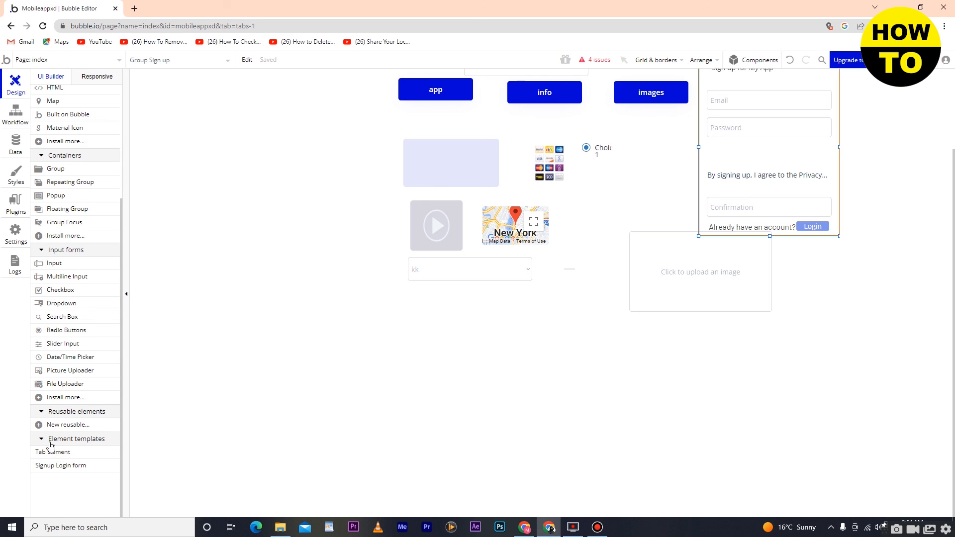
pyautogui.click(48, 458)
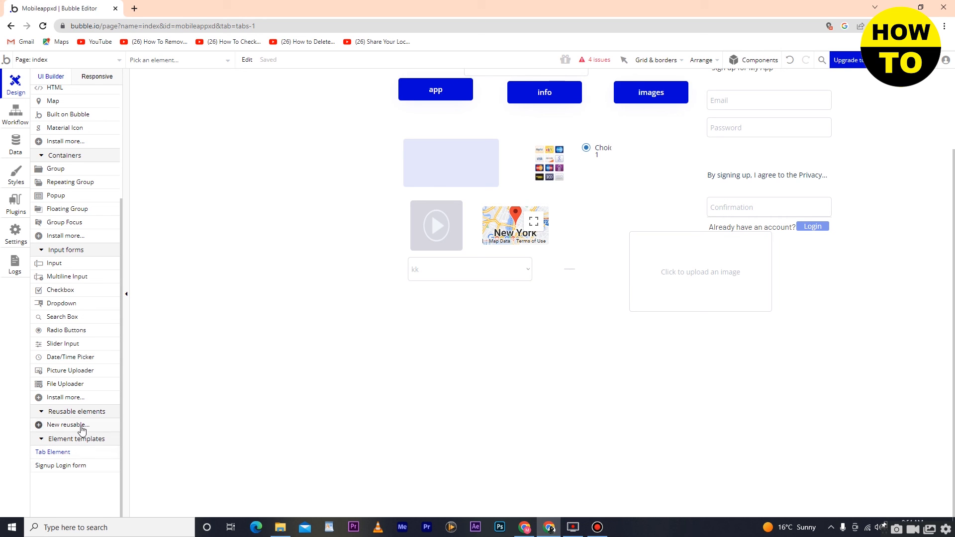
pyautogui.scroll(3, 89, 378)
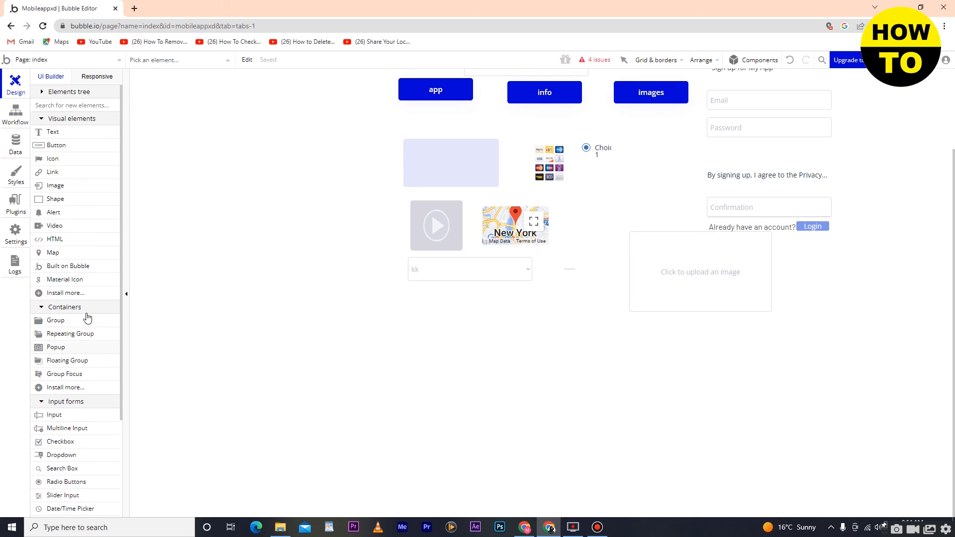
# Step: Look through the app's General and App plan settings and return to the index page's design
pyautogui.click(16, 231)
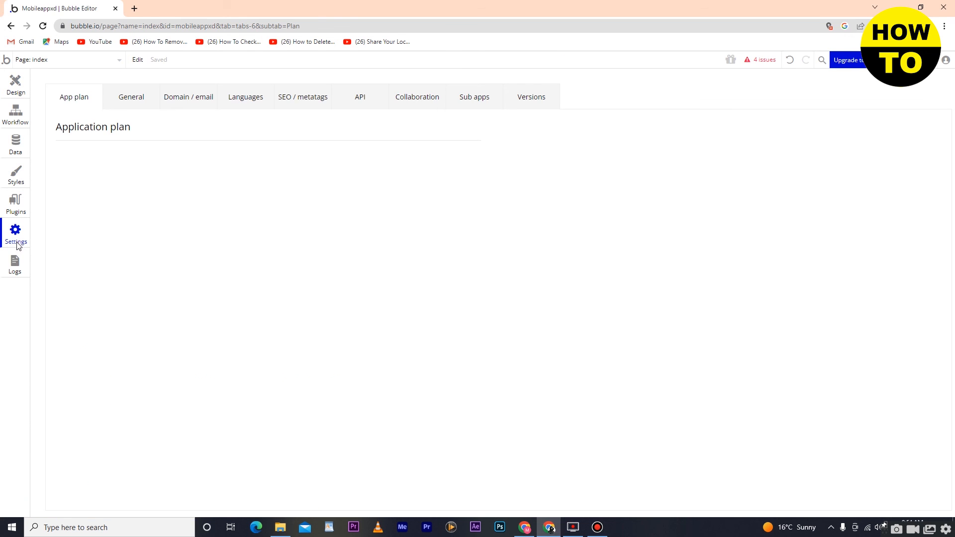
pyautogui.click(132, 97)
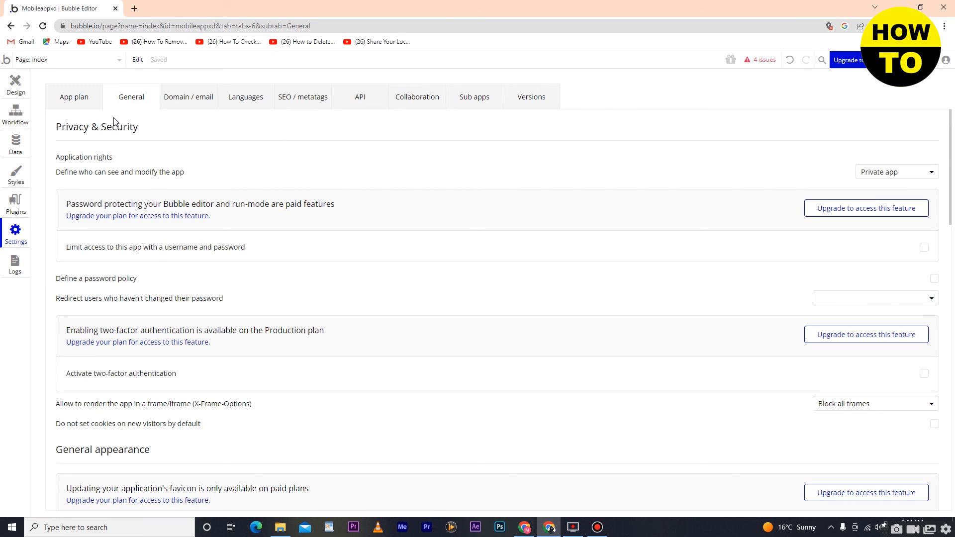
pyautogui.click(77, 97)
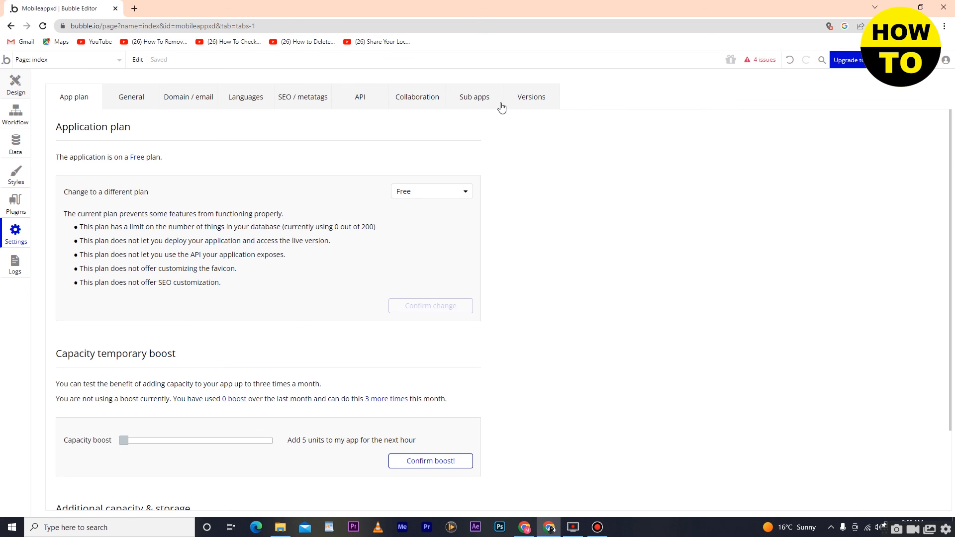
pyautogui.scroll(2, 508, 226)
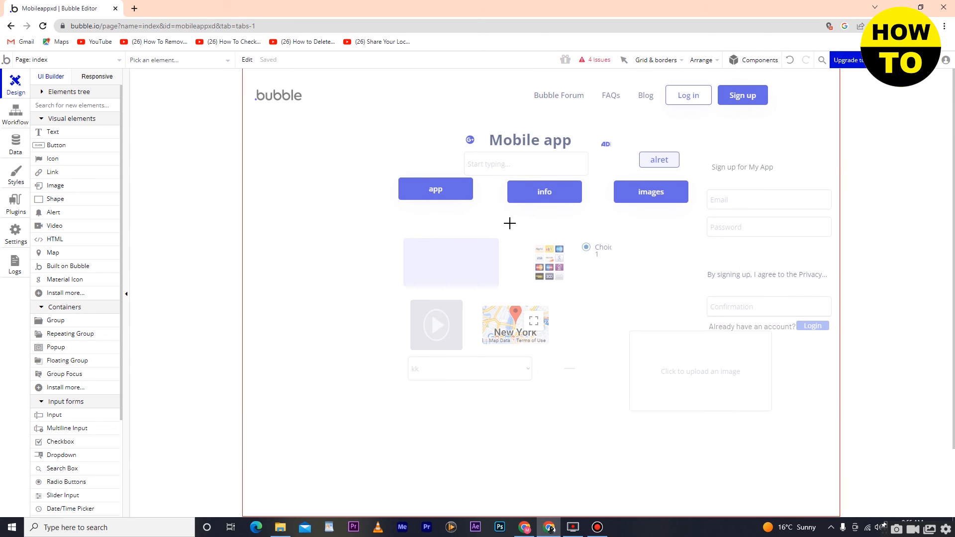